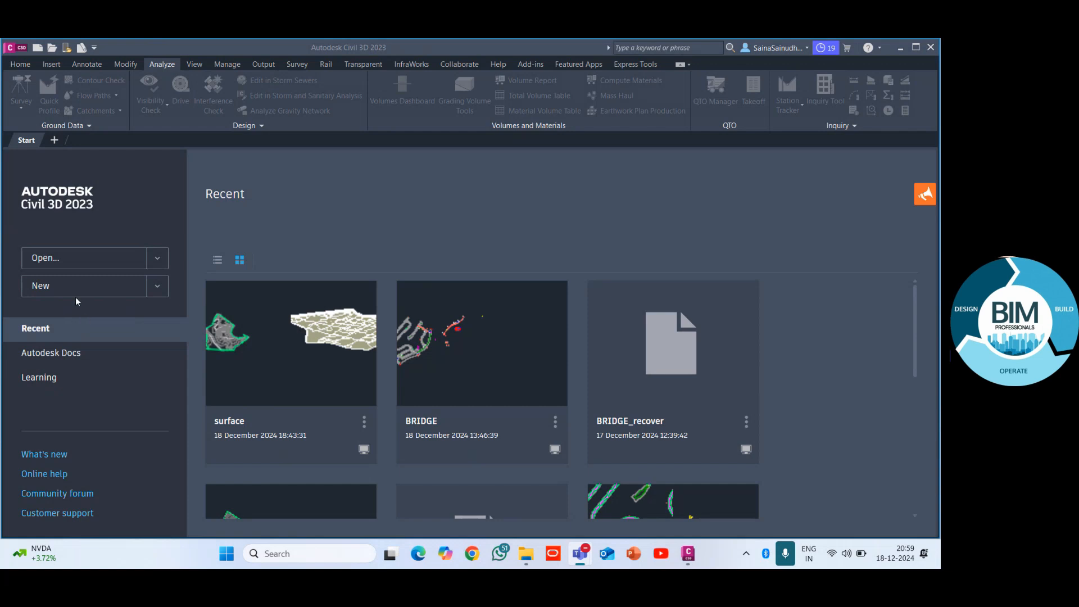
Step: Create a new drawing from the _Autodesk Civil 3D (Metric) NCS template
click(109, 254)
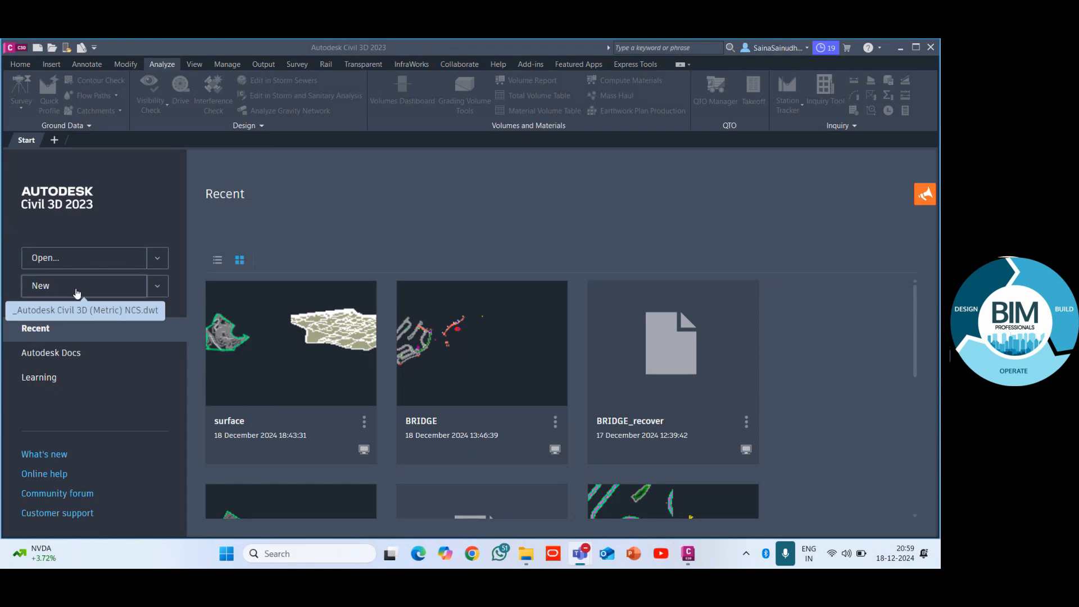
click(41, 286)
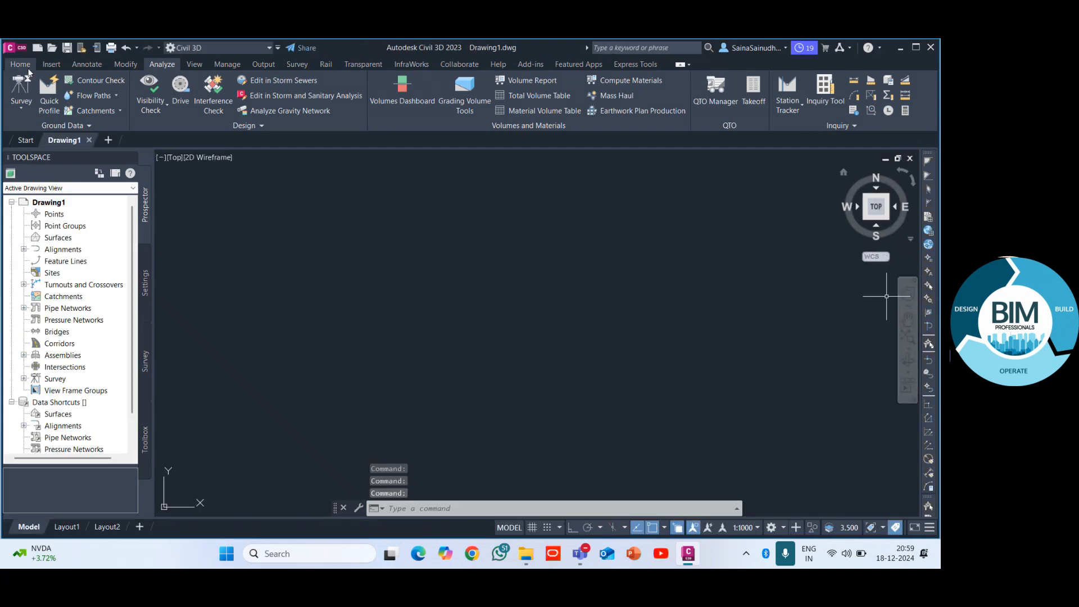
click(28, 65)
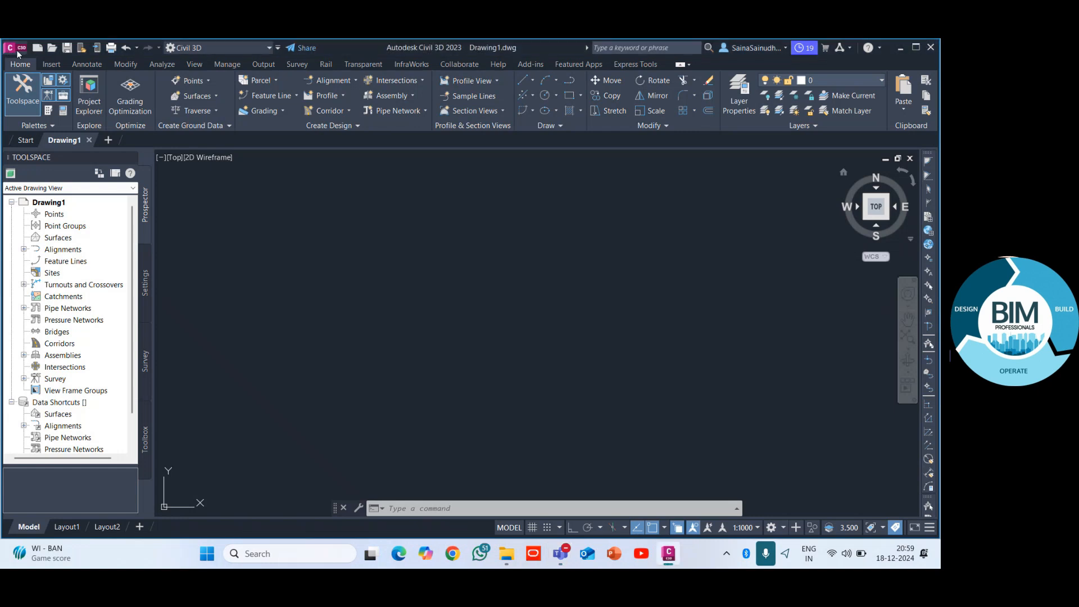
click(14, 53)
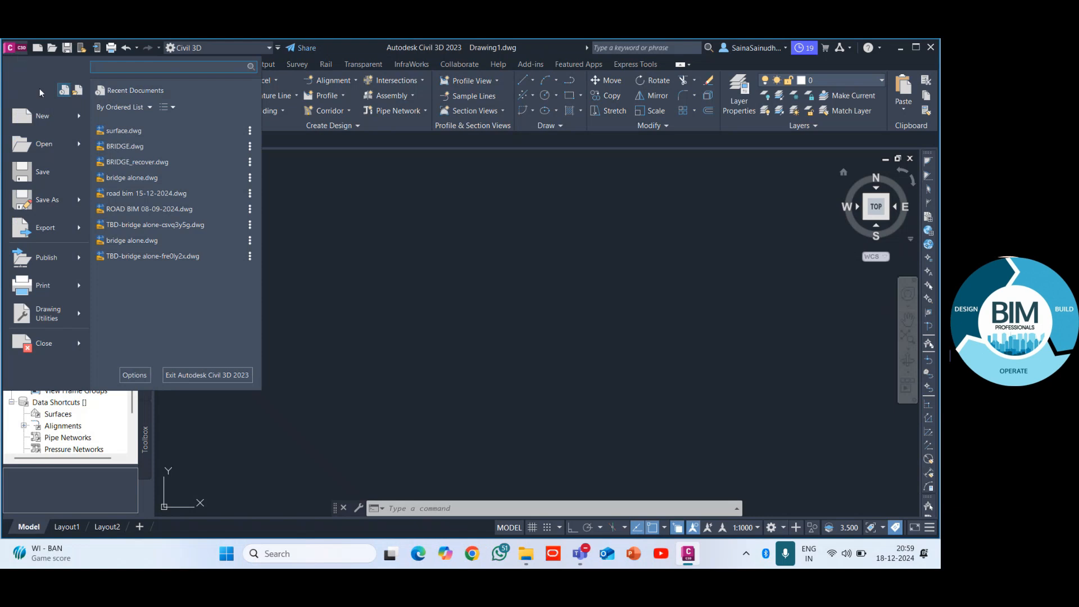
click(705, 254)
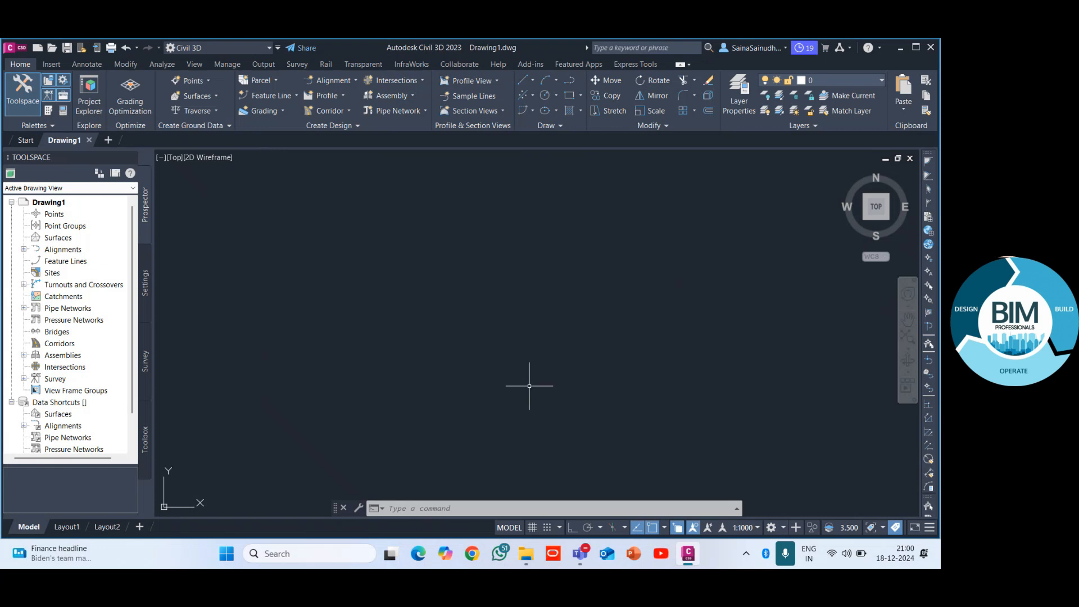
click(21, 48)
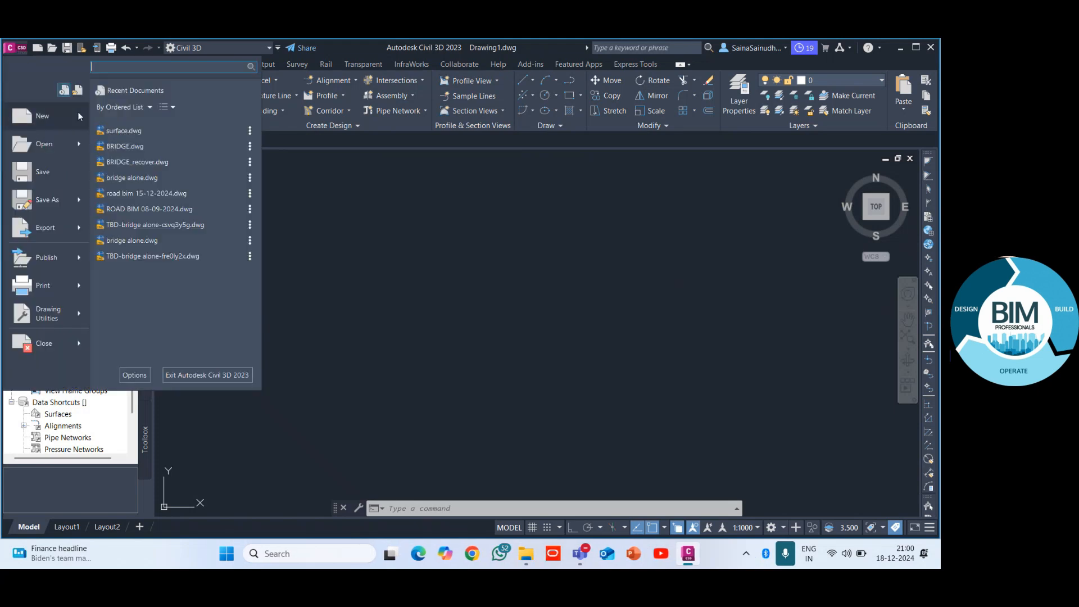
mouse_move(79, 147)
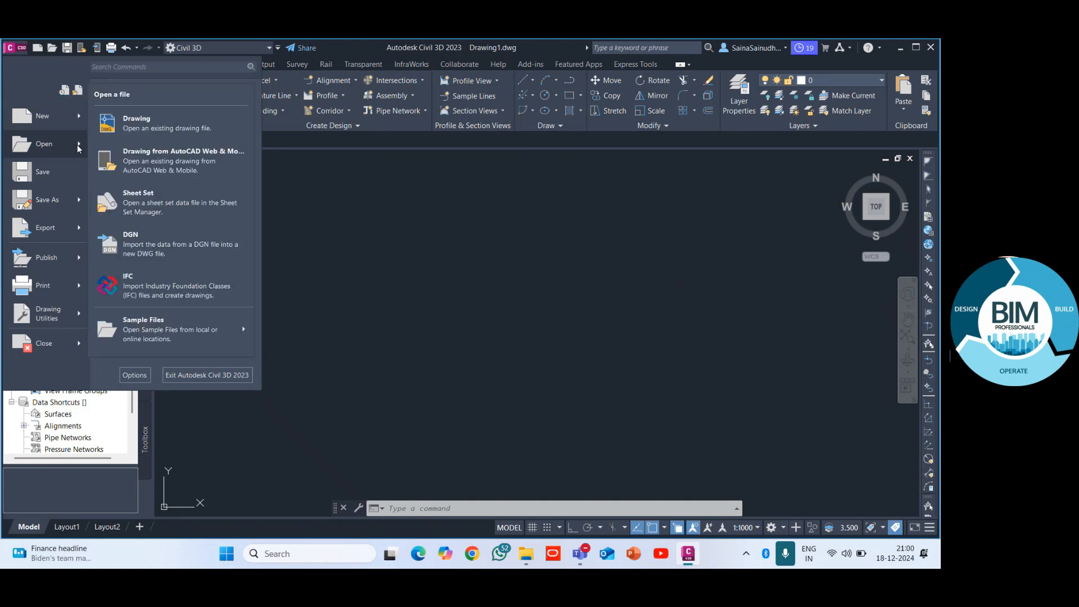
click(446, 200)
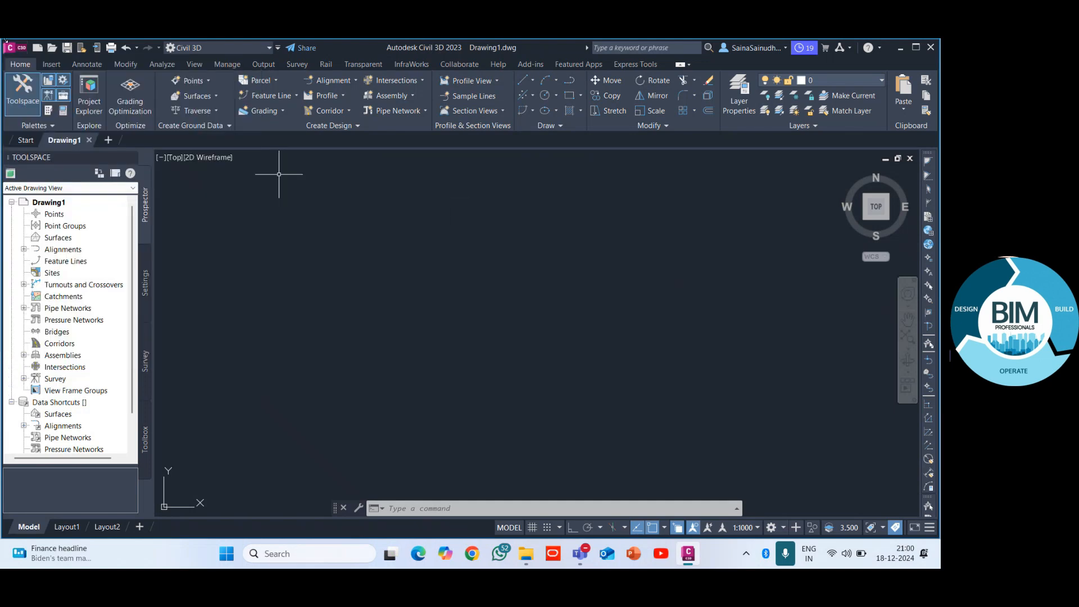
Step: Open the recent drawing surface.dwg
click(20, 49)
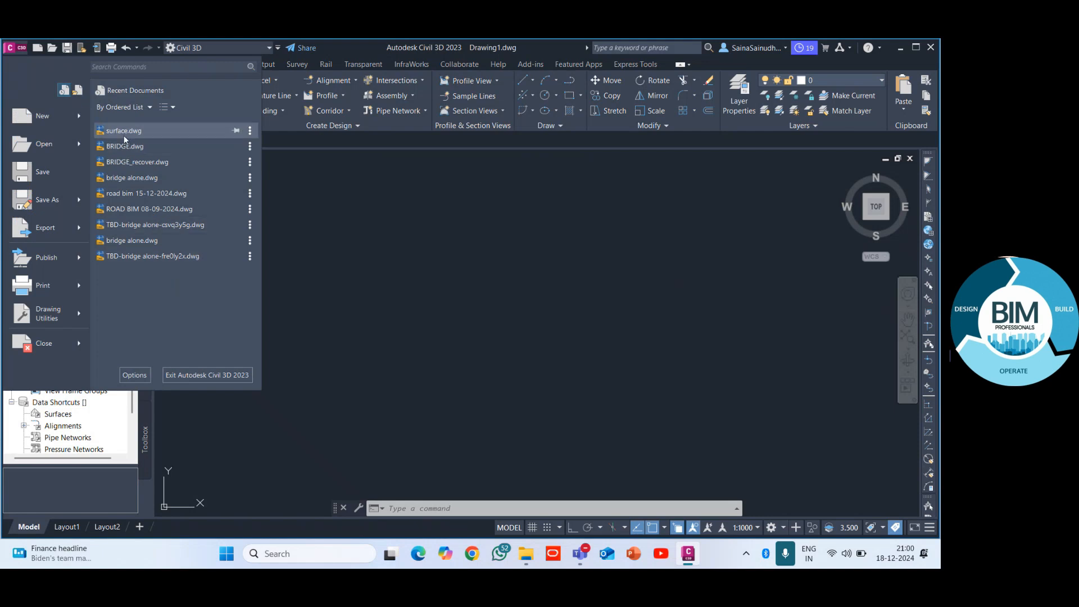
mouse_move(124, 136)
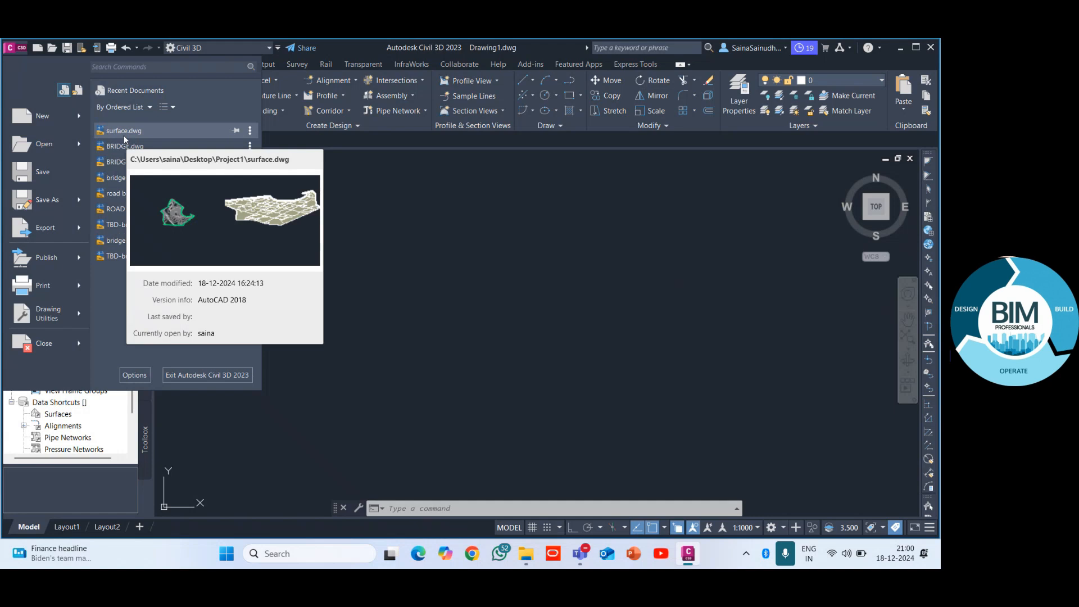
click(124, 136)
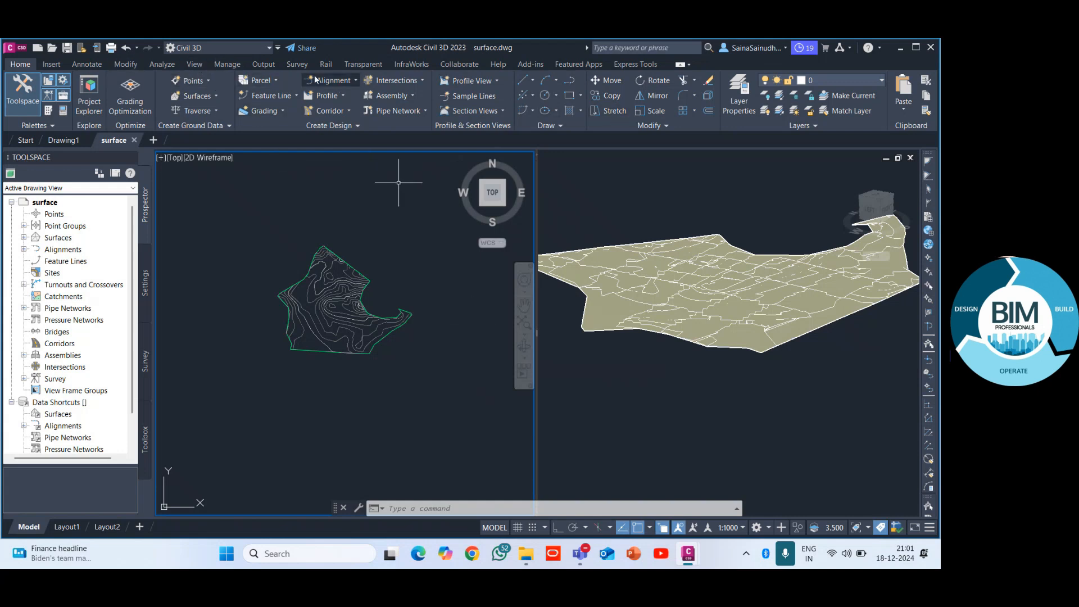
Step: Change the model viewport configuration to Single
click(194, 65)
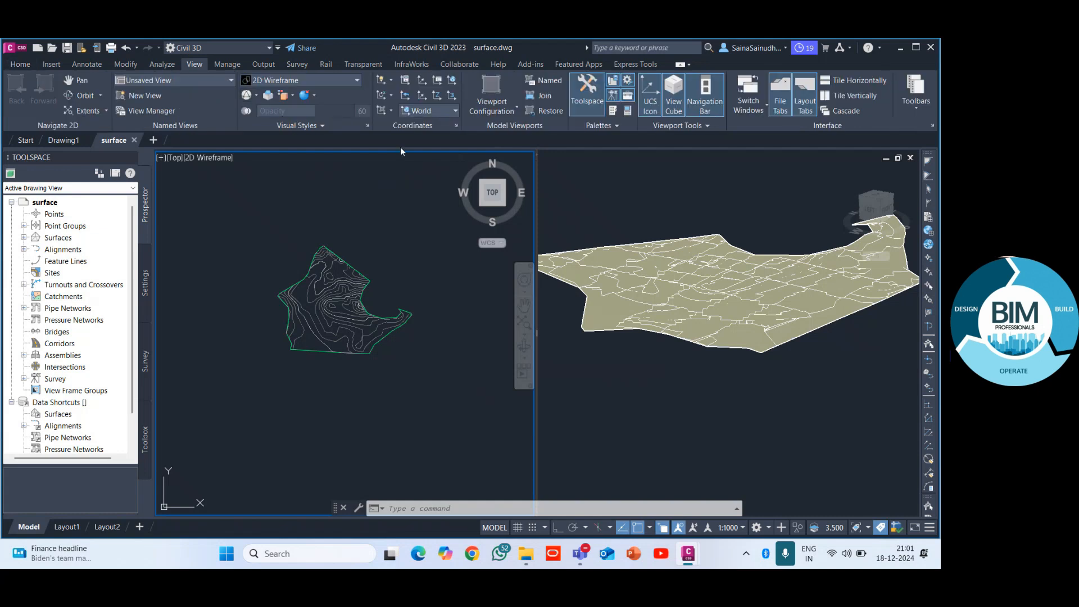
click(494, 113)
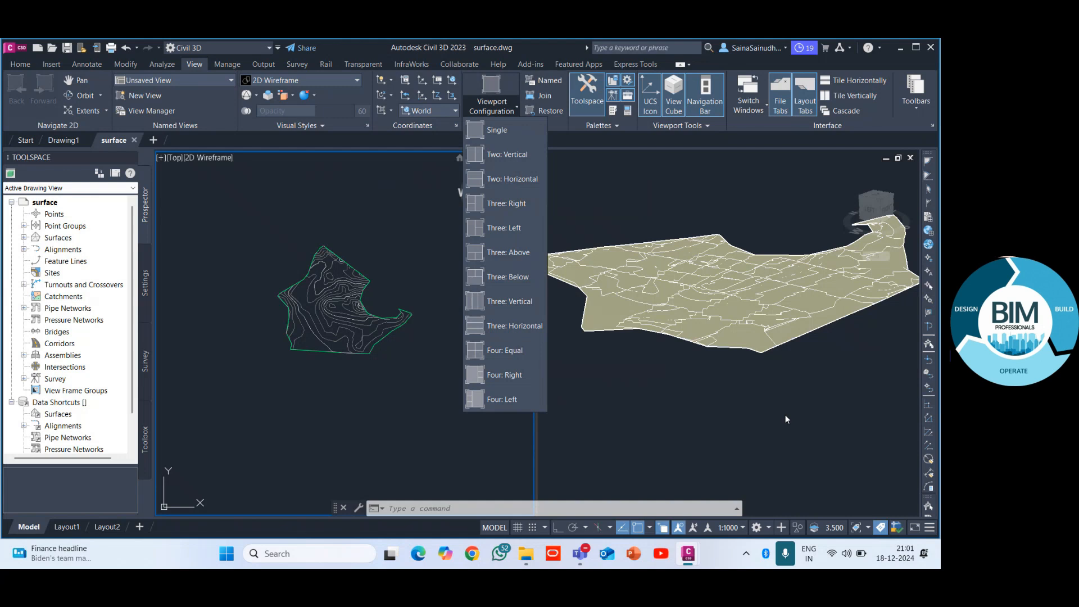
click(498, 135)
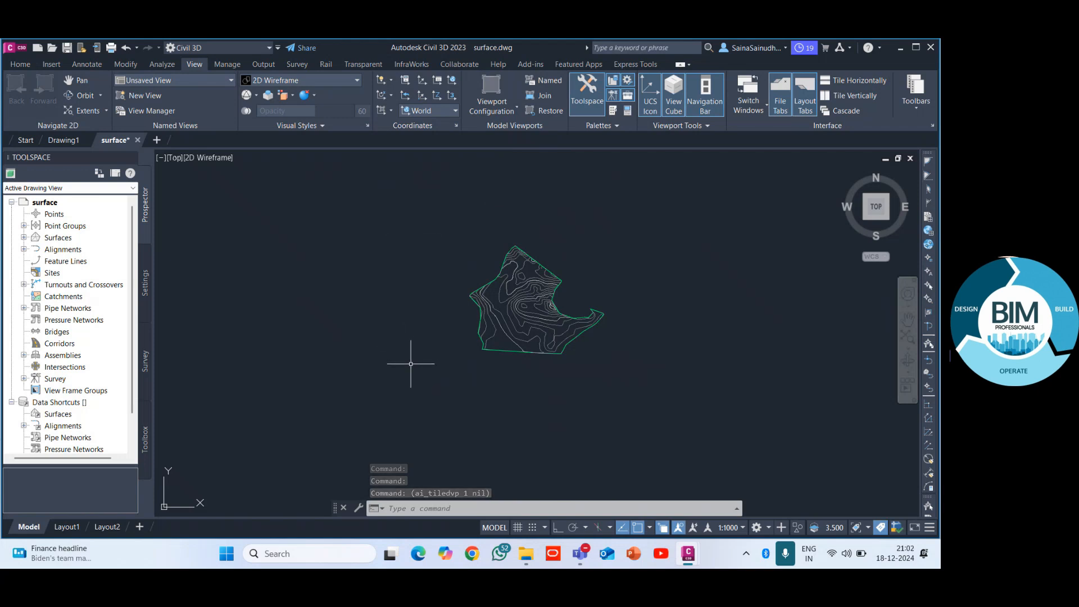
Step: Try the Two: Vertical and Three: Right viewport configurations, settling on Two: Vertical
click(496, 108)
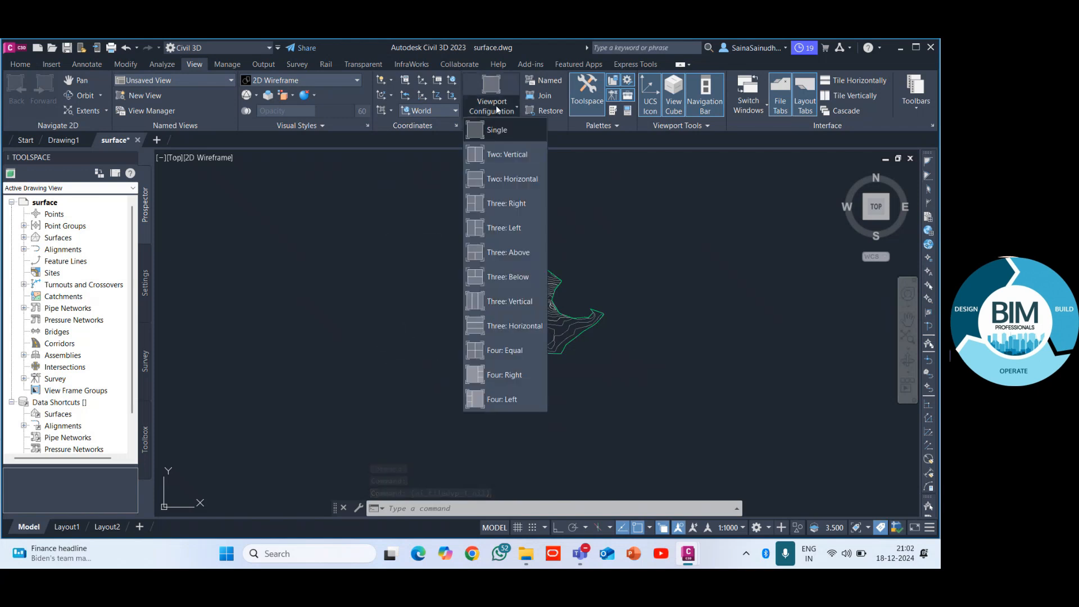
click(511, 155)
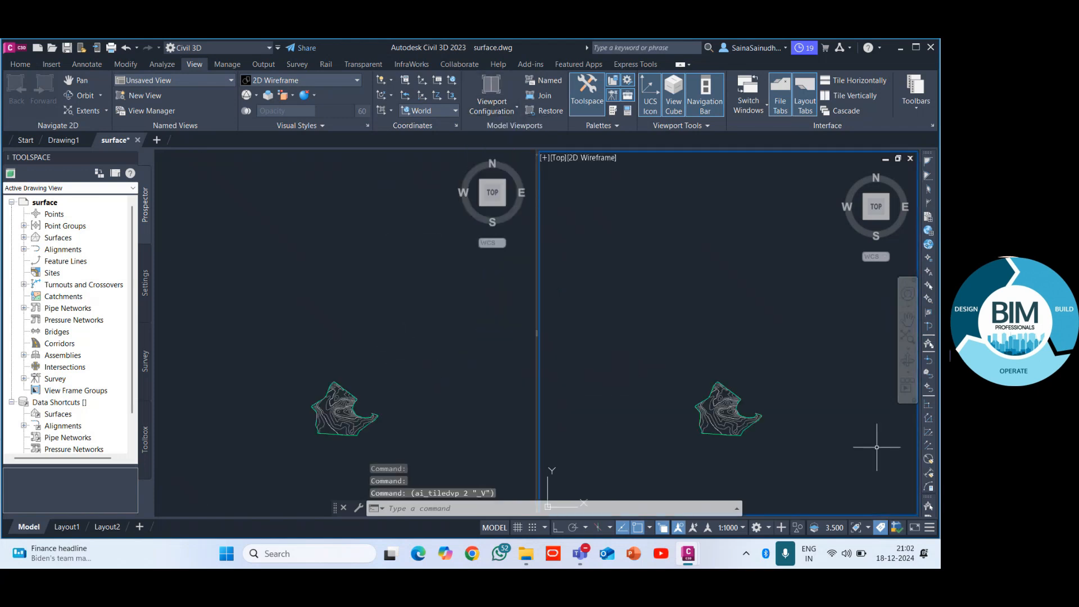
click(480, 106)
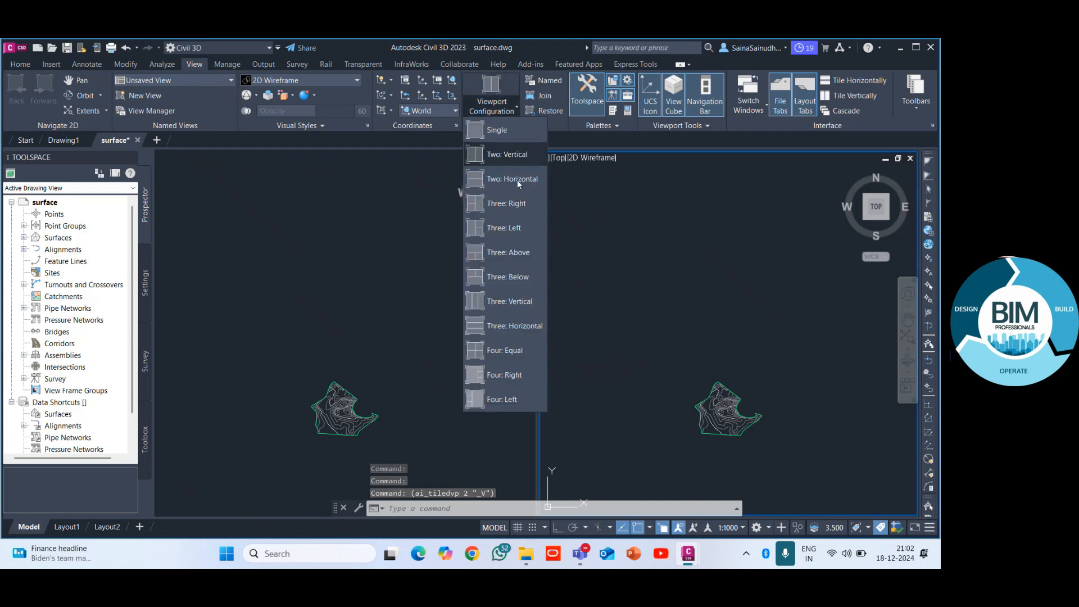
click(530, 213)
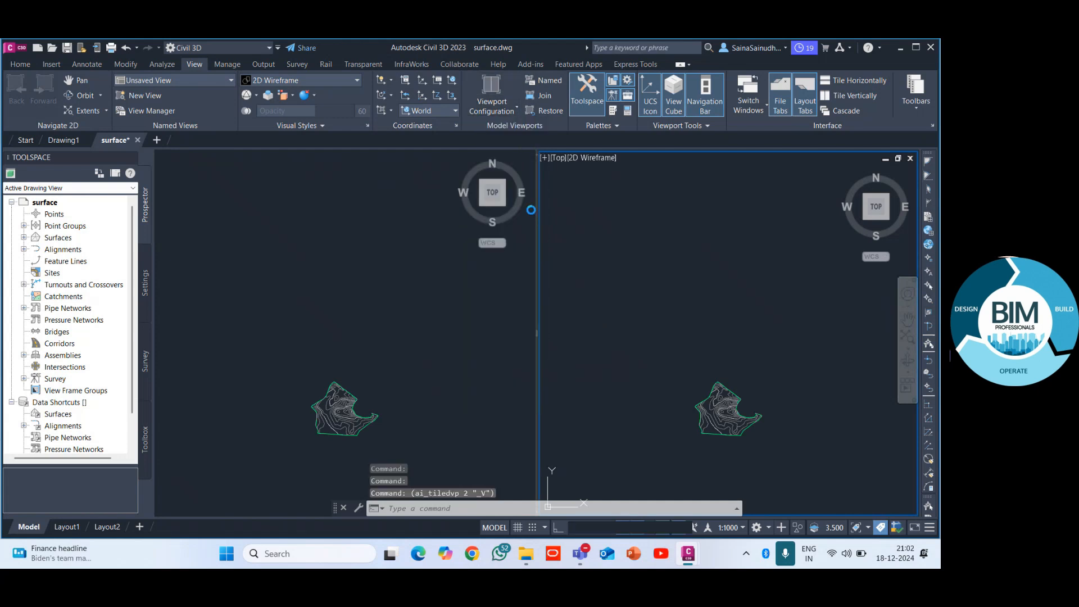
click(492, 113)
click(520, 156)
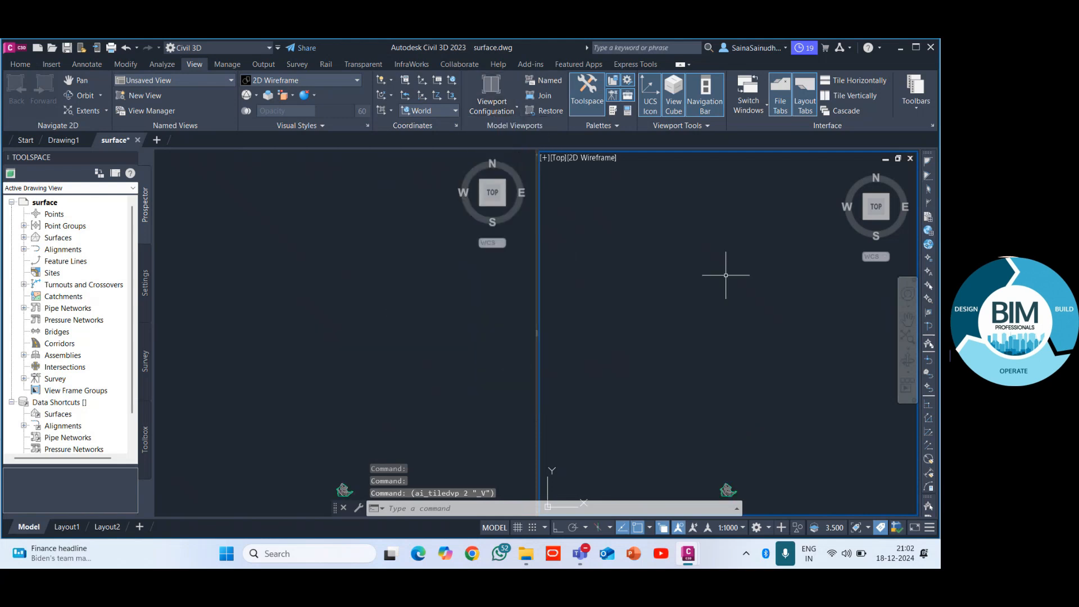
Step: Activate the left viewport and enlarge the contour surface in its top view
click(433, 332)
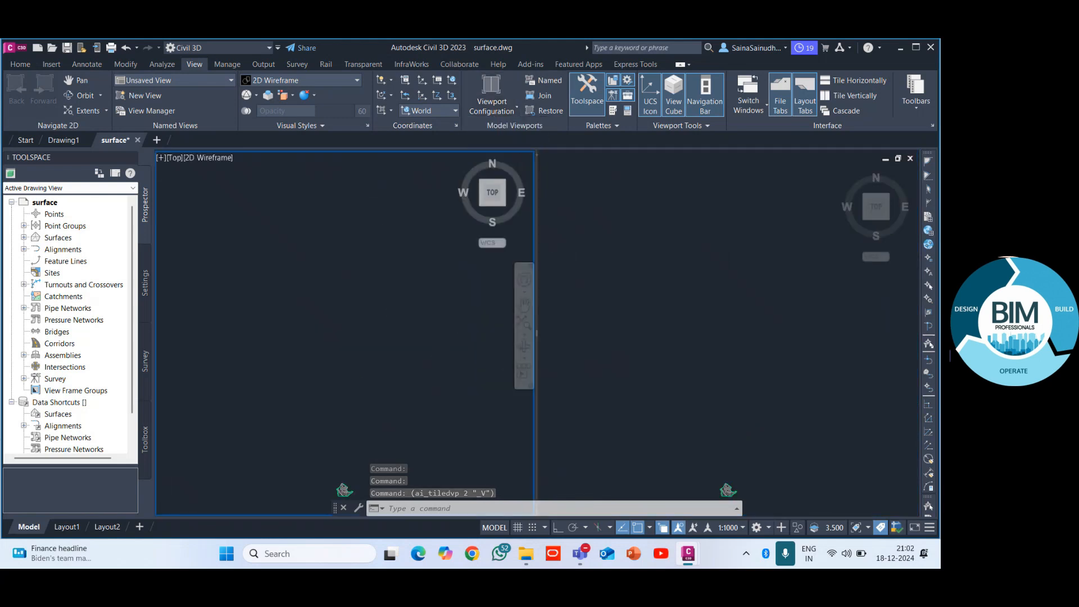
scroll(382, 200, down, 1)
scroll(351, 410, up, 3)
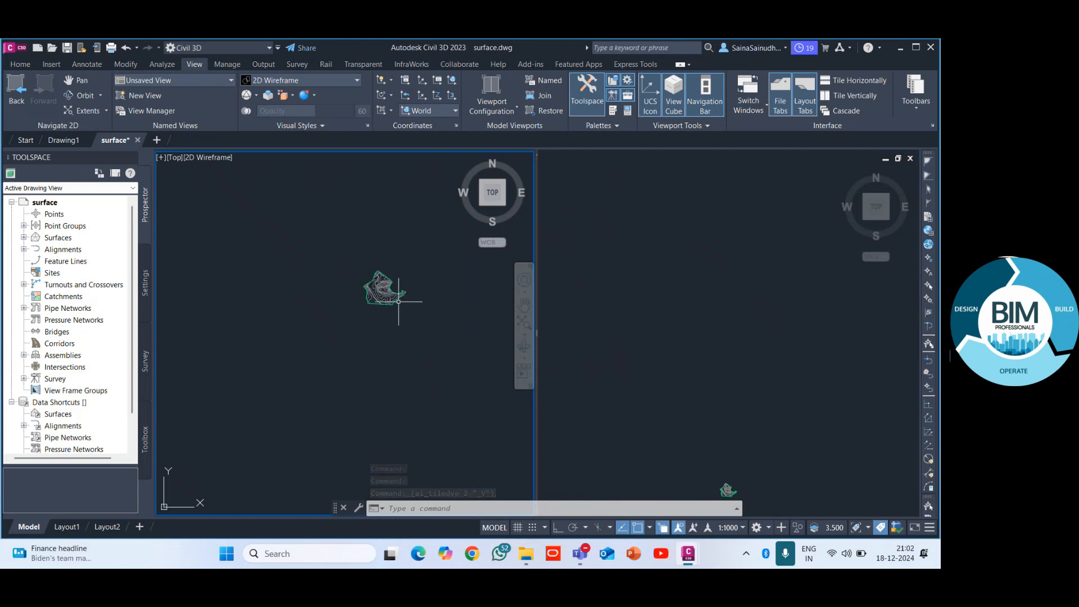
scroll(416, 272, up, 2)
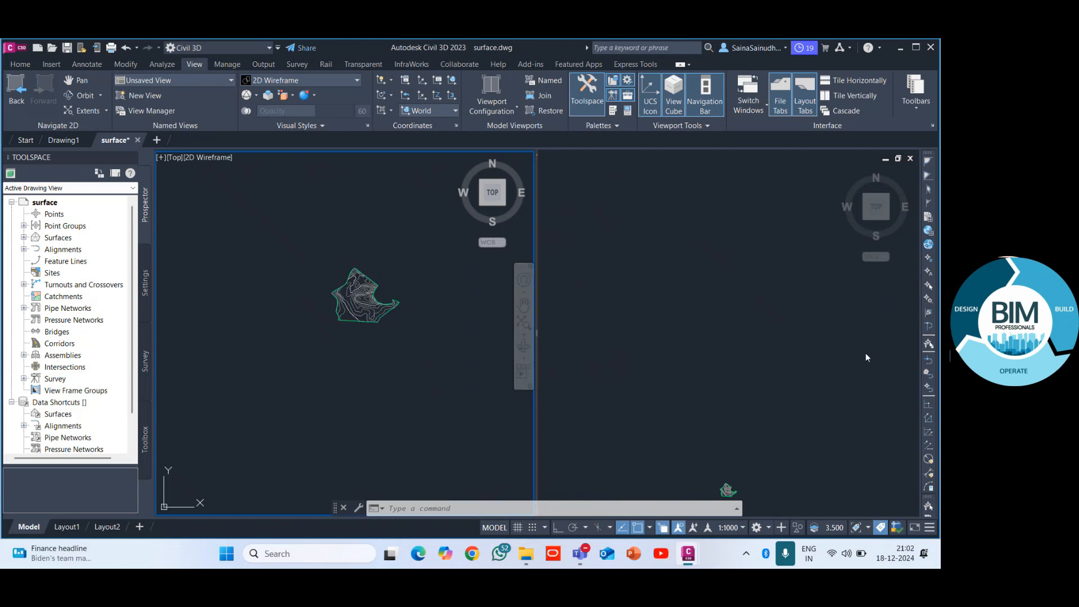
click(751, 268)
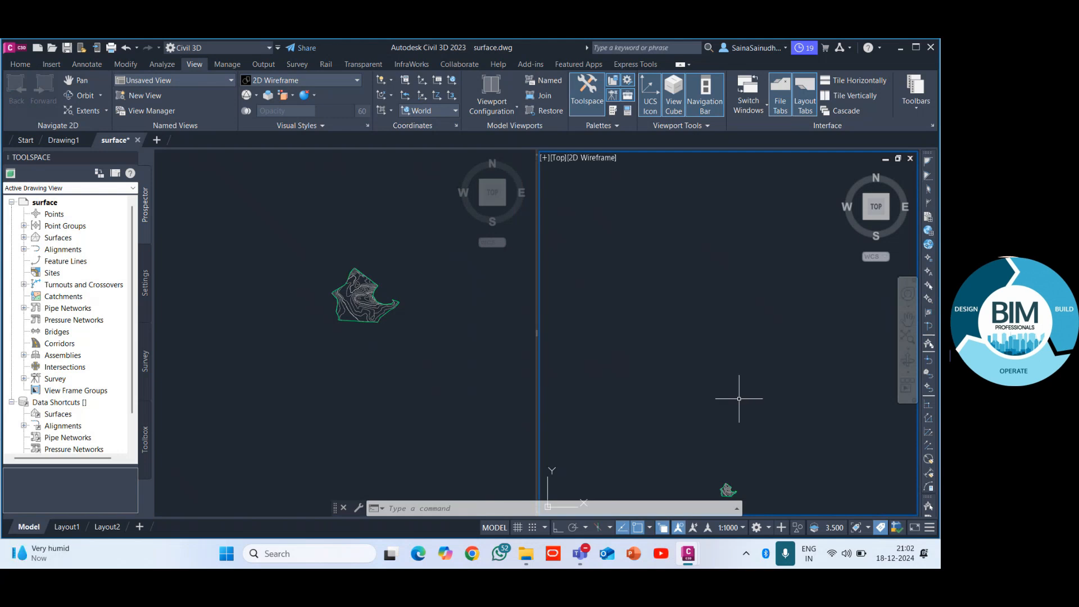
click(283, 206)
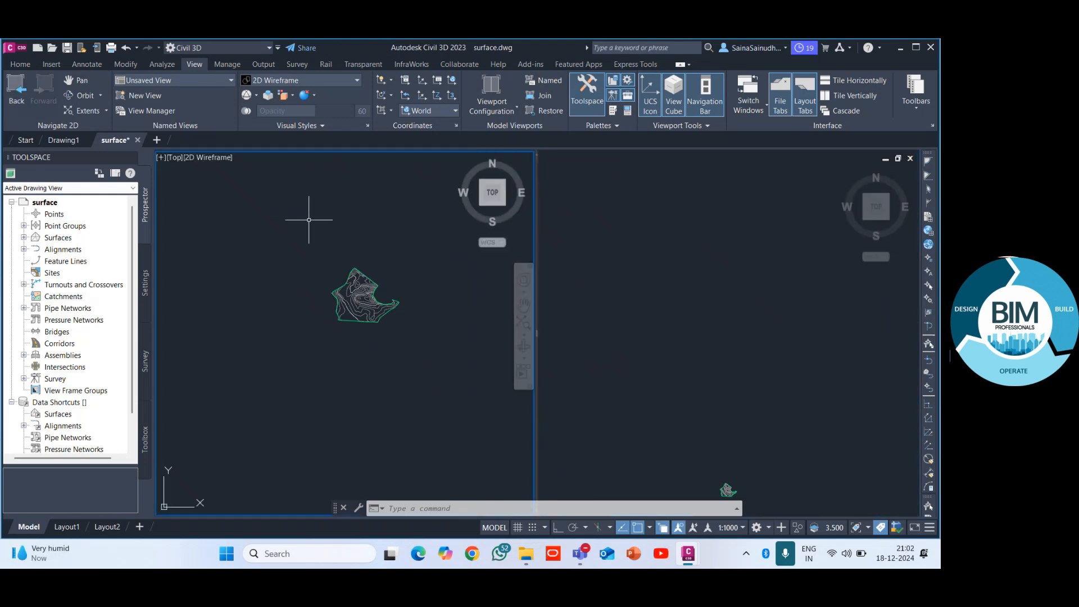
scroll(398, 260, up, 4)
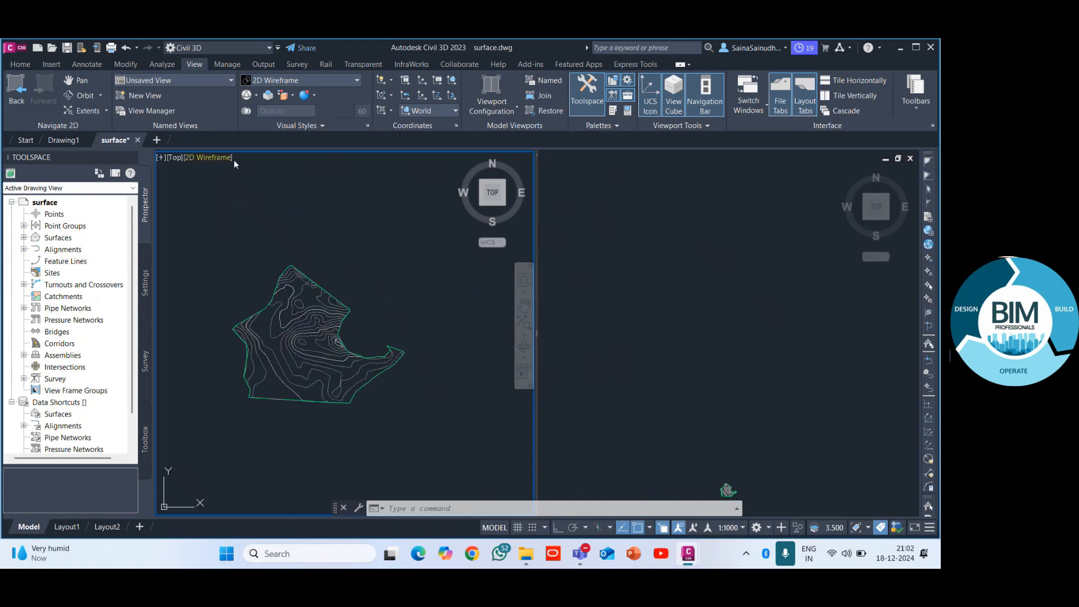
click(194, 157)
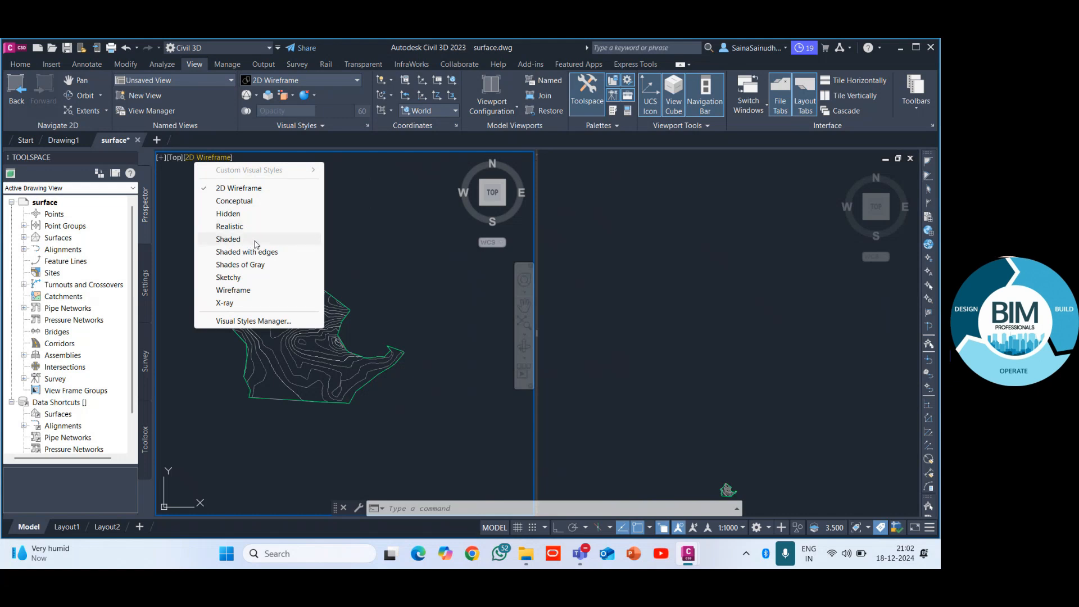
click(172, 164)
click(179, 169)
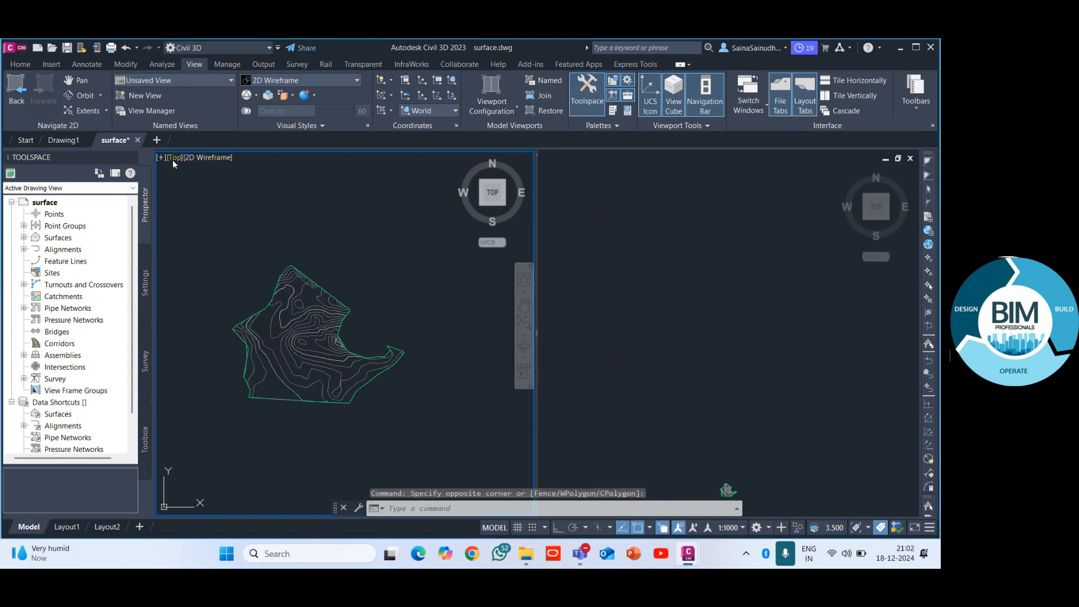
click(220, 158)
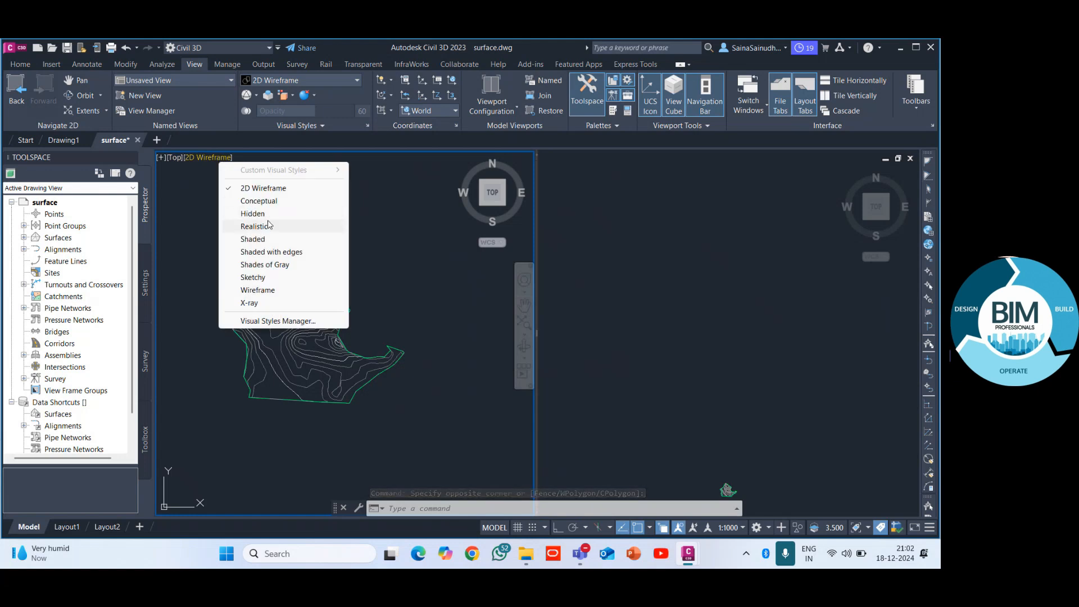
click(200, 187)
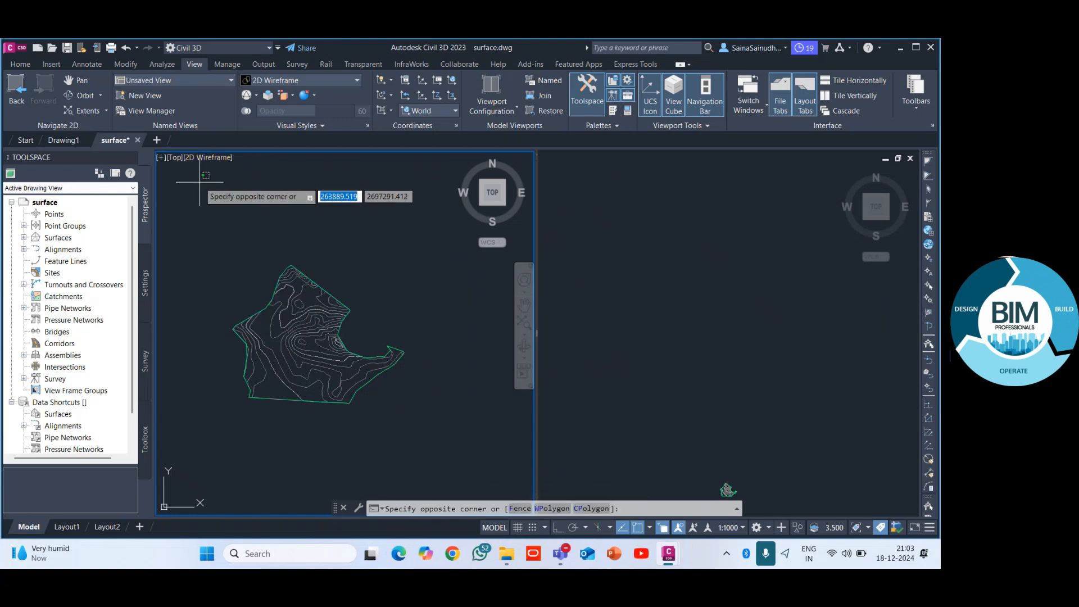
key(Escape)
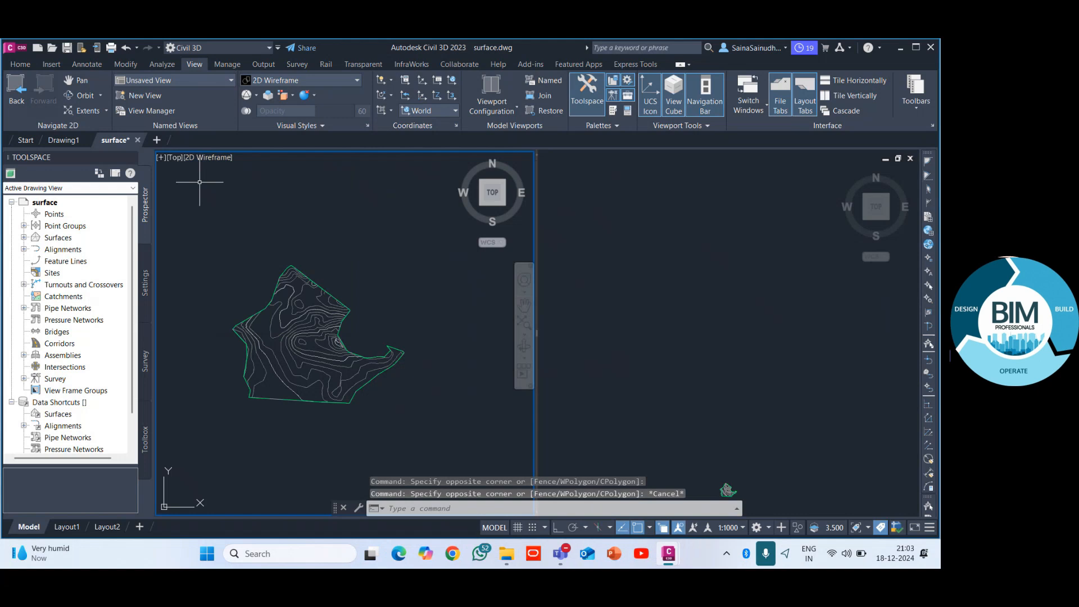
Step: Activate the right viewport, enlarge the surface there and set its view to SW Isometric
click(675, 342)
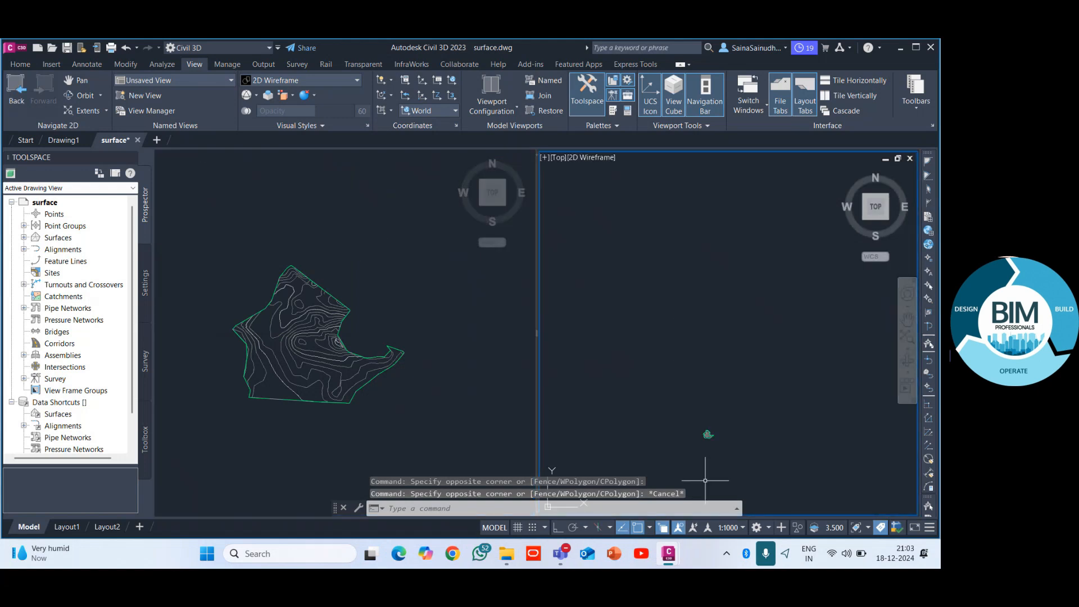
scroll(701, 460, up, 5)
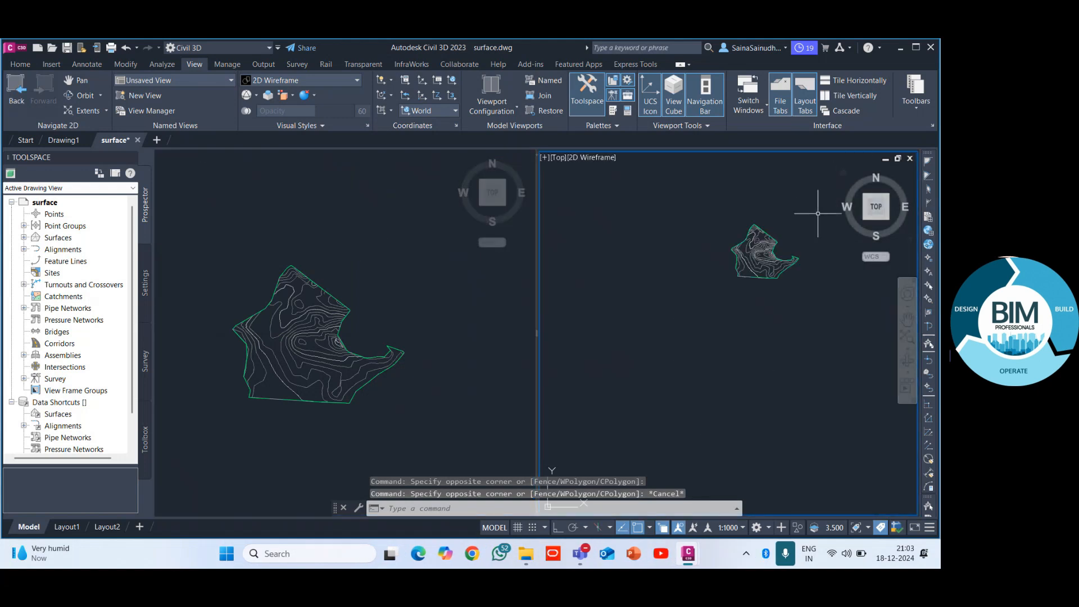
scroll(781, 230, up, 5)
scroll(779, 233, down, 5)
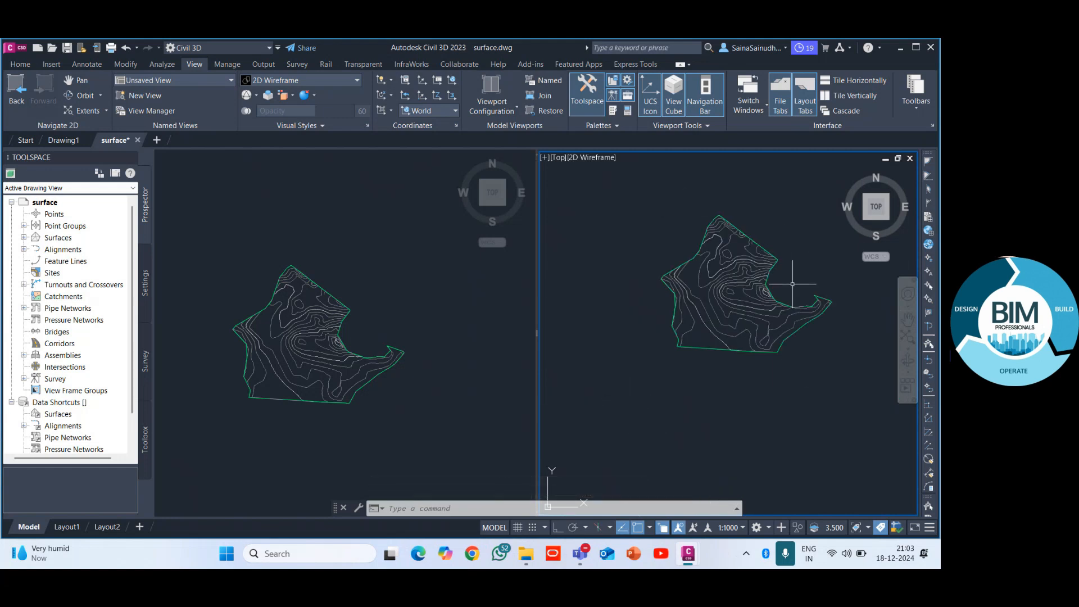
click(559, 159)
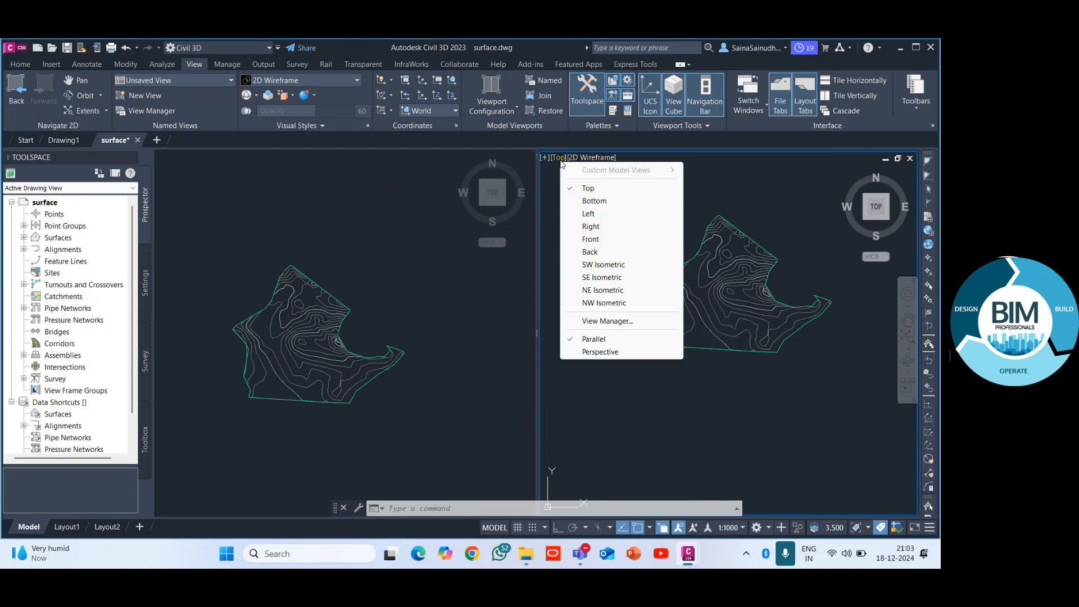
click(642, 266)
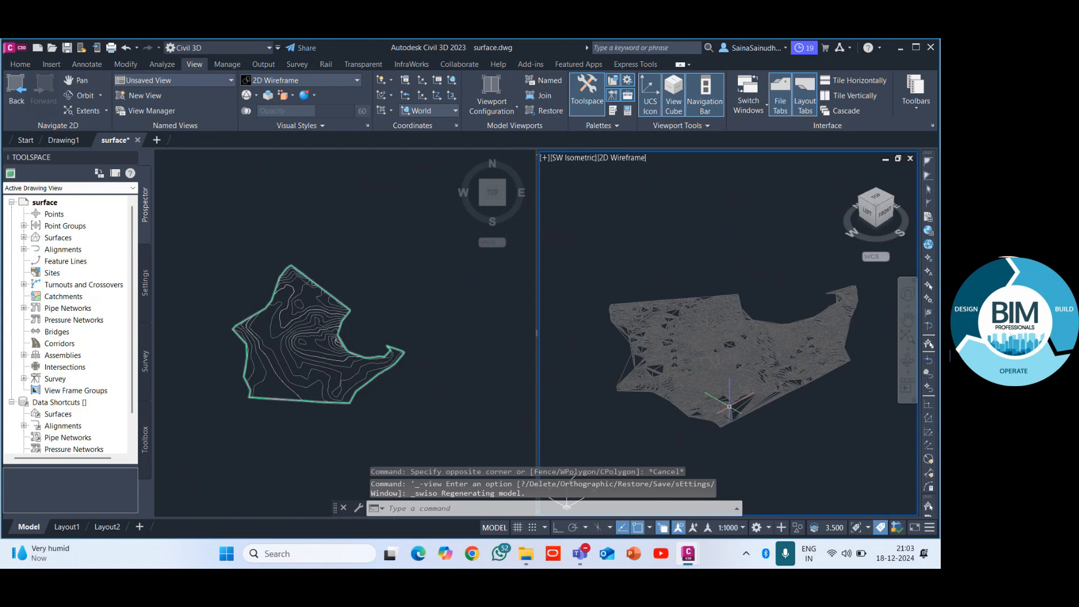
Step: Try the Shaded visual style in the SW Isometric viewport and settle on the Realistic style
scroll(730, 407, up, 1)
scroll(743, 320, down, 1)
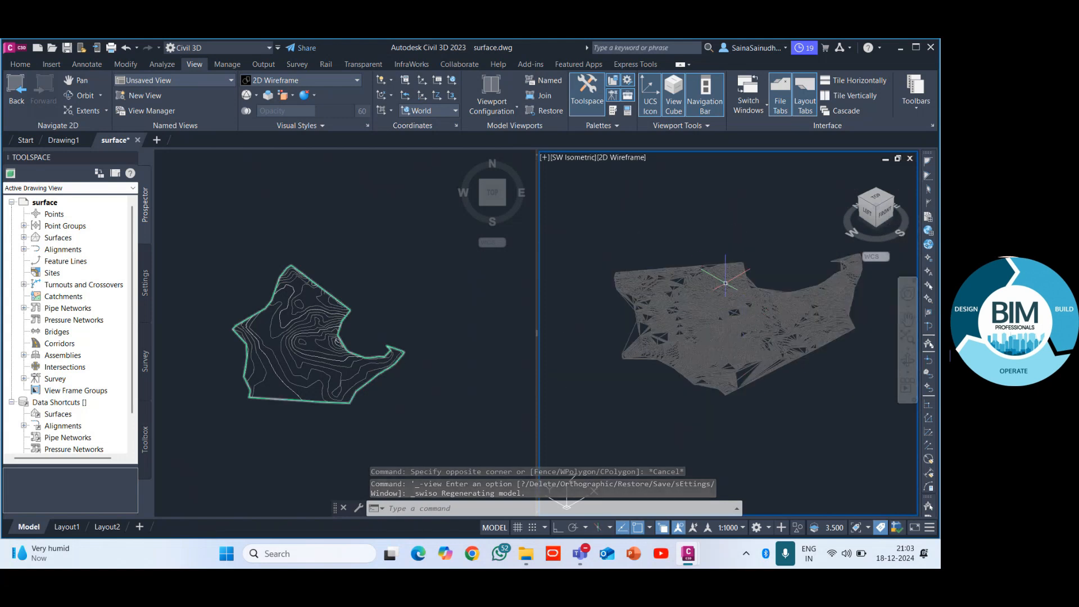
click(626, 159)
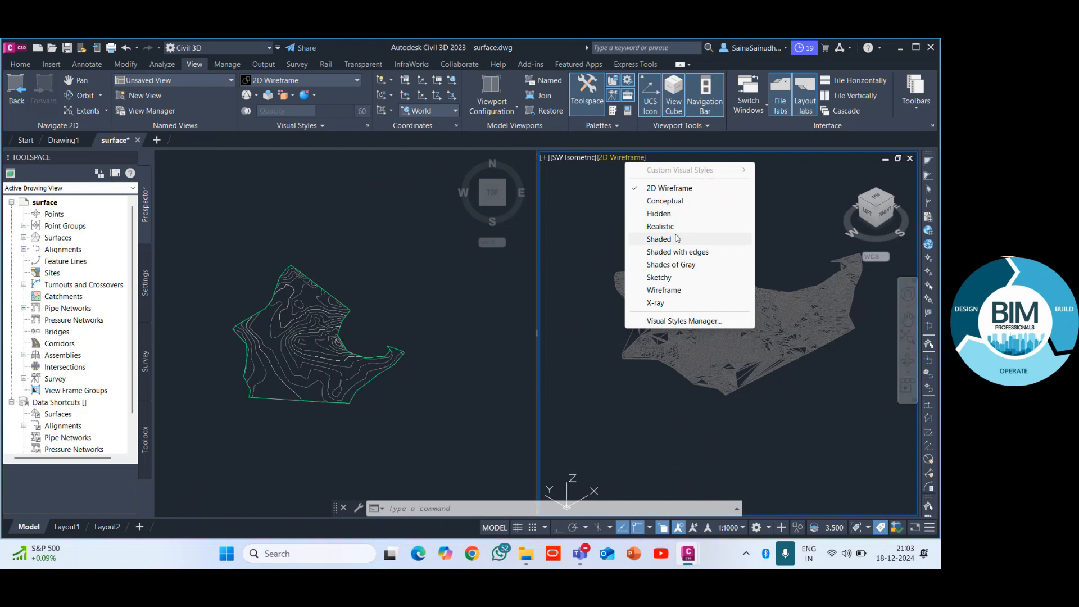
click(659, 239)
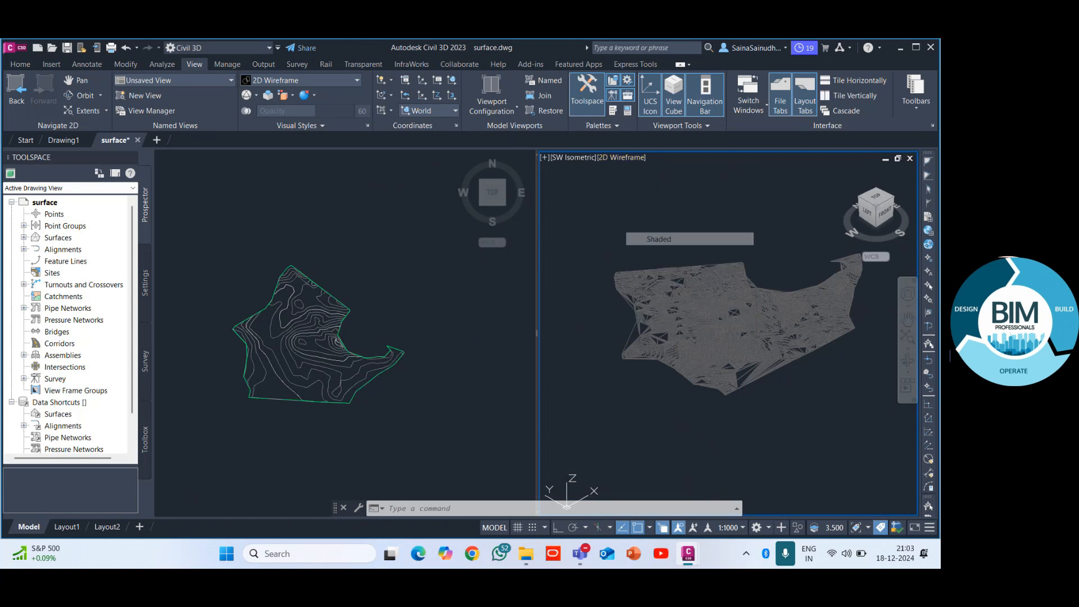
scroll(804, 357, up, 2)
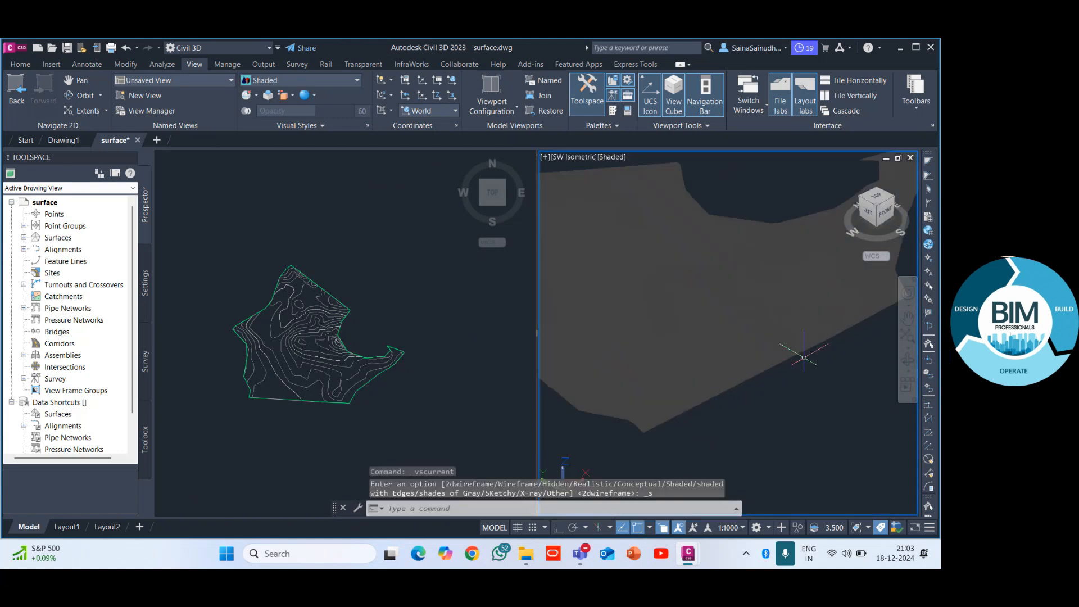
scroll(804, 357, down, 5)
click(607, 159)
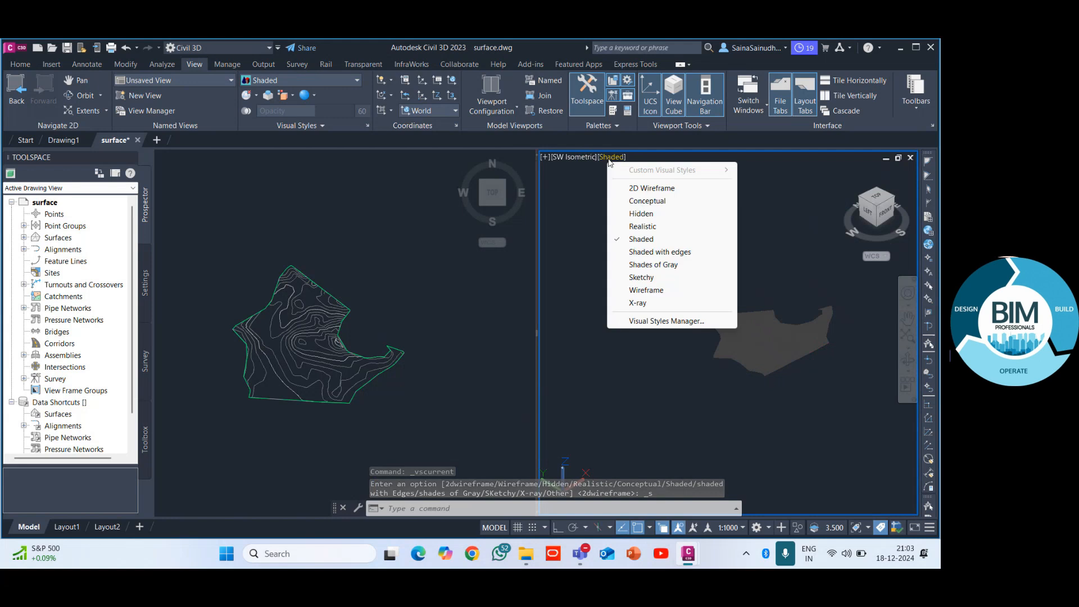
click(663, 227)
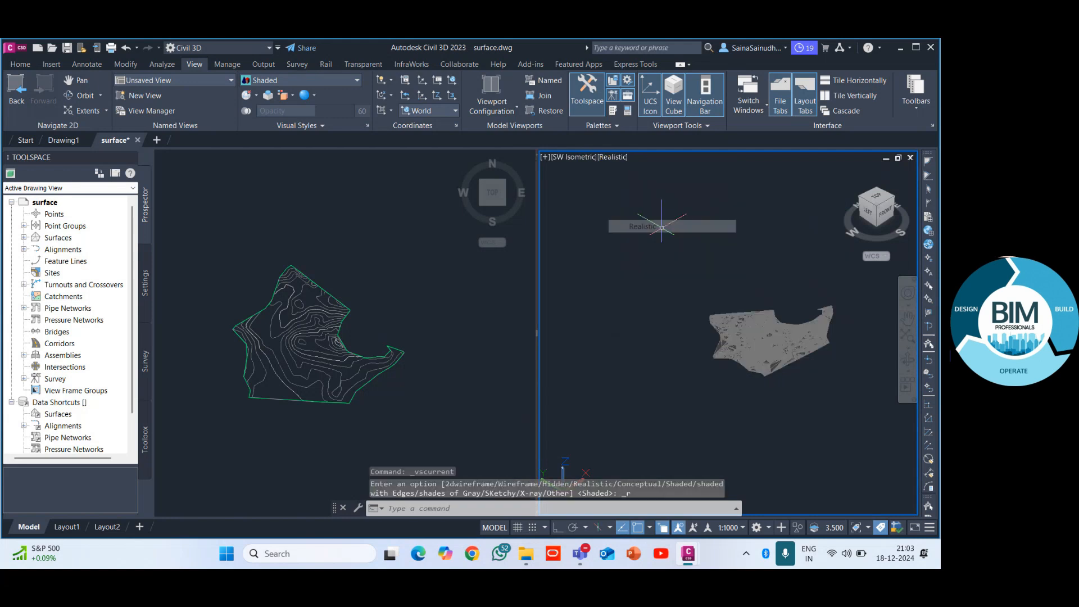
scroll(683, 282, down, 3)
scroll(596, 227, up, 2)
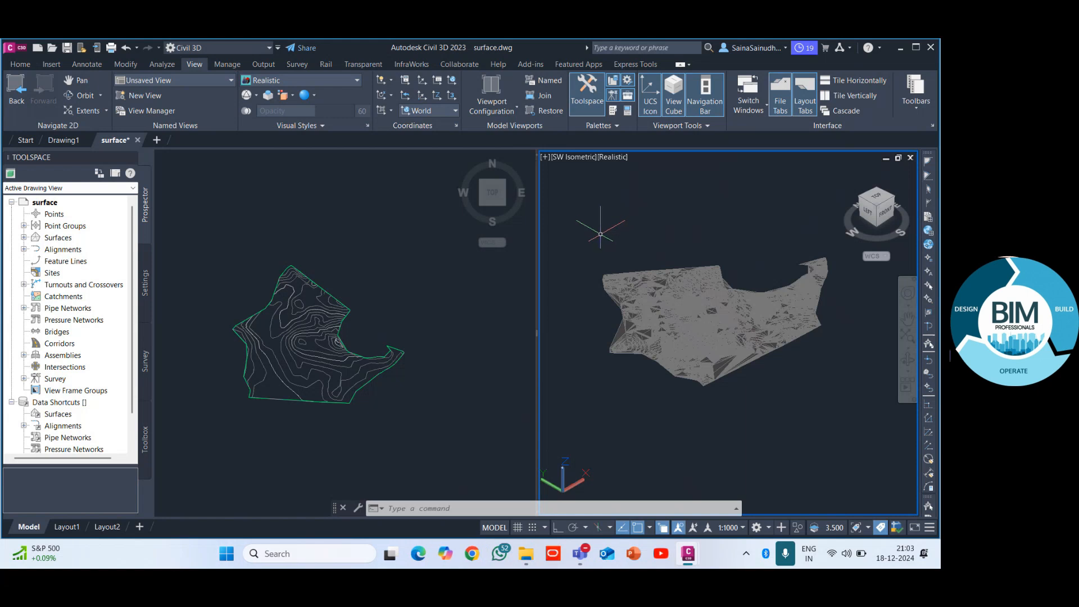
click(19, 65)
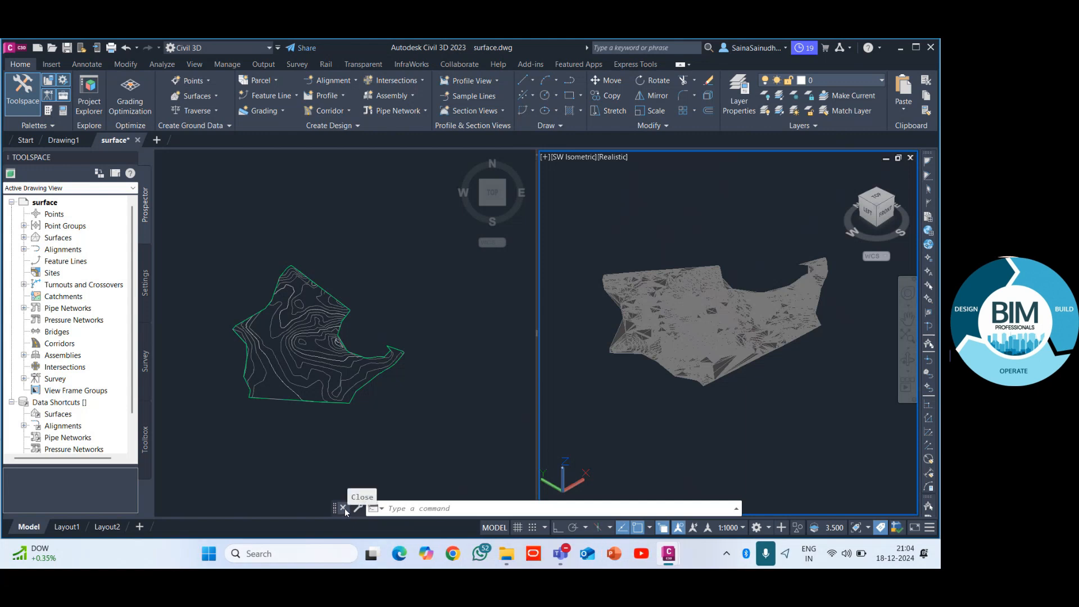
click(345, 509)
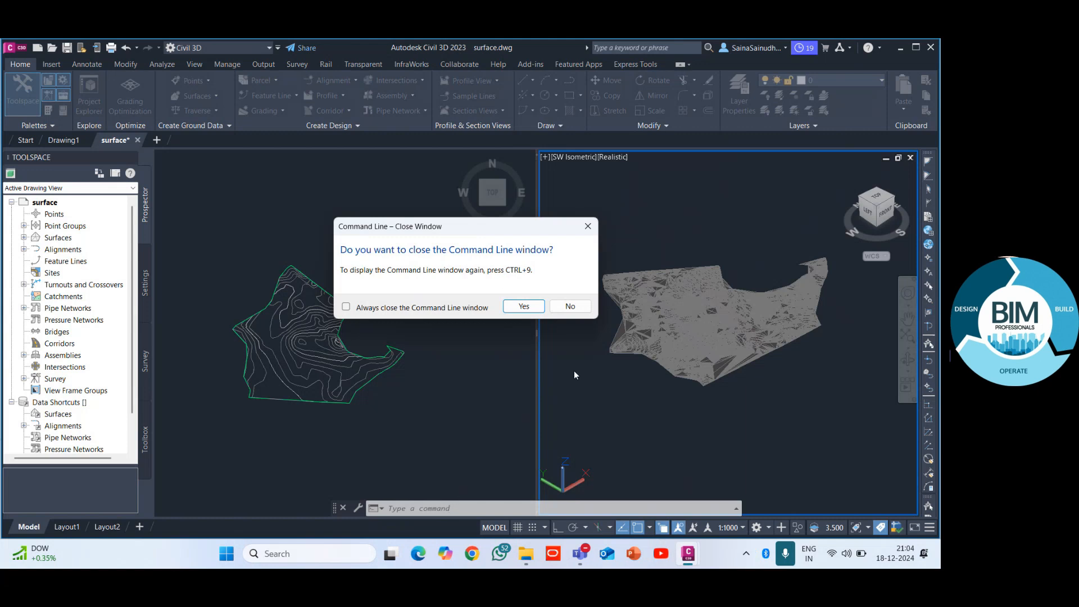
click(588, 226)
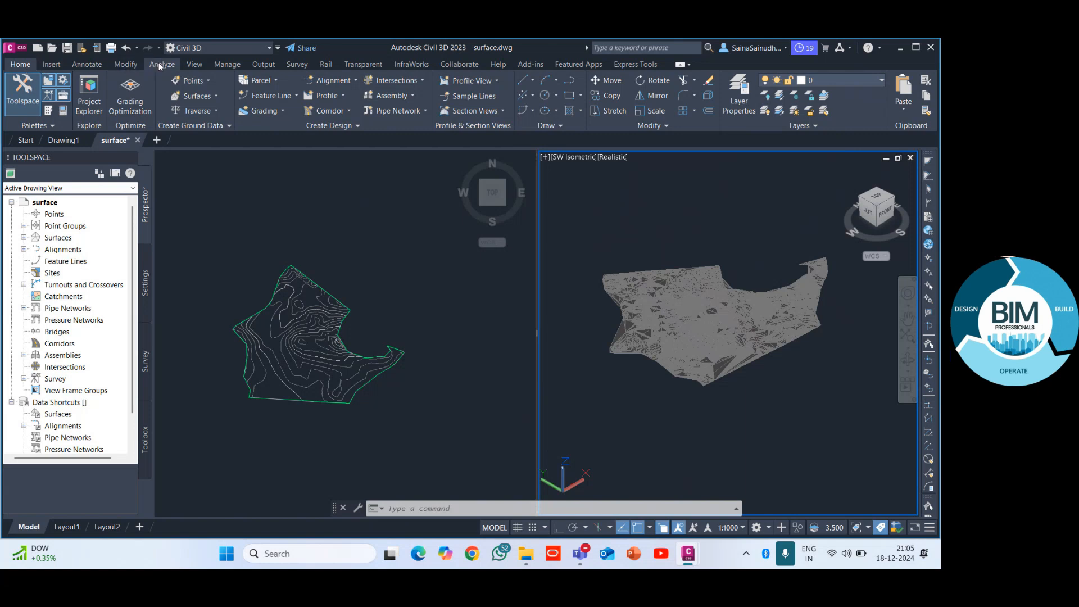
click(54, 65)
click(27, 65)
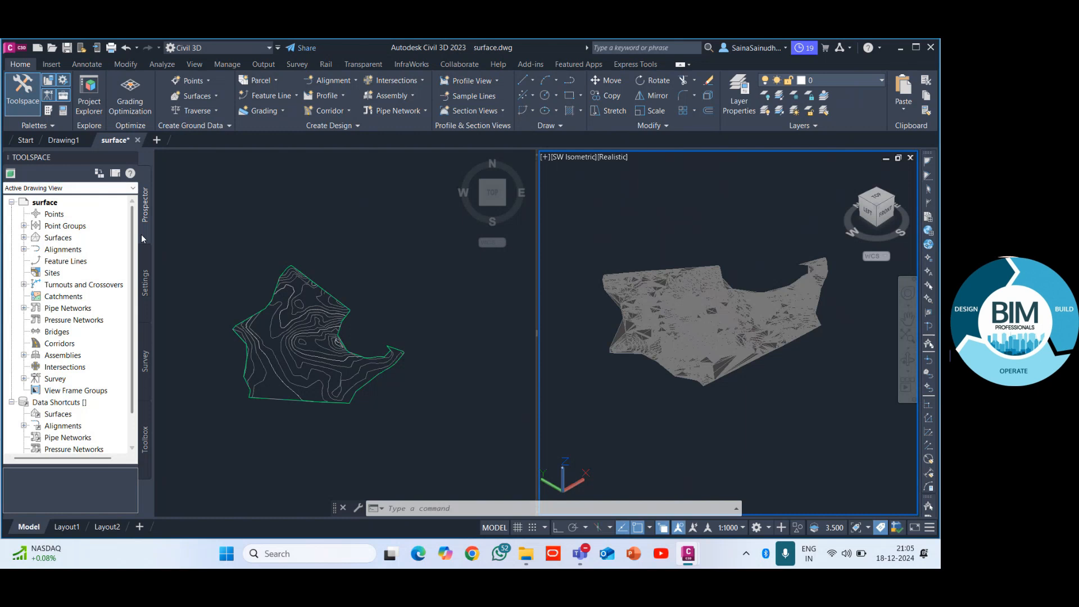
Step: Look through the Toolspace's Settings, Survey, Toolbox and Prospector contents, and briefly hide and redisplay the Toolspace
click(146, 286)
click(147, 367)
click(145, 454)
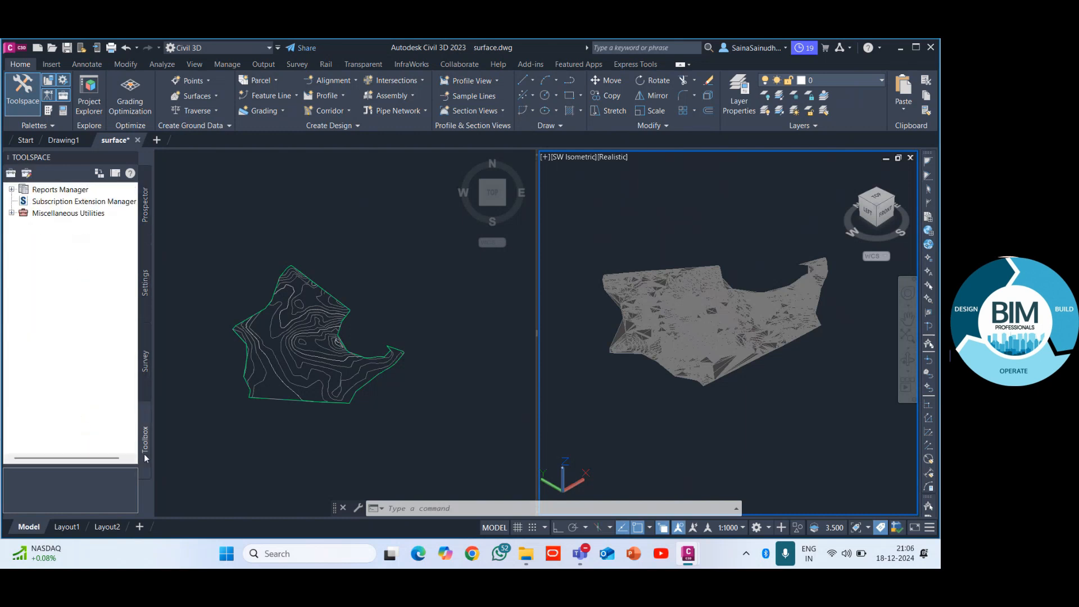
click(149, 206)
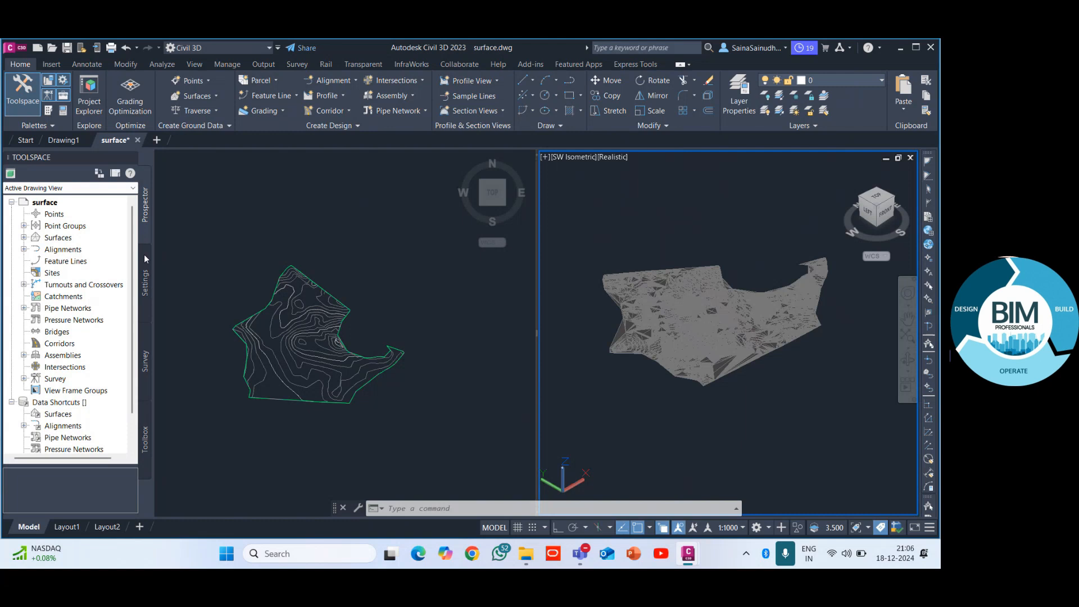
click(147, 288)
click(144, 357)
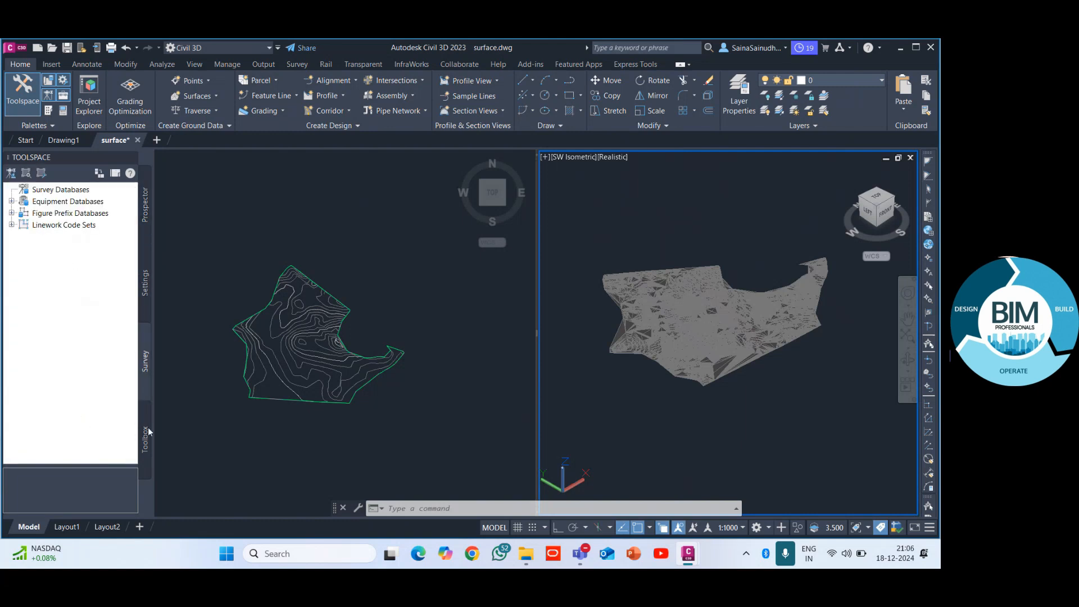
click(148, 428)
click(147, 221)
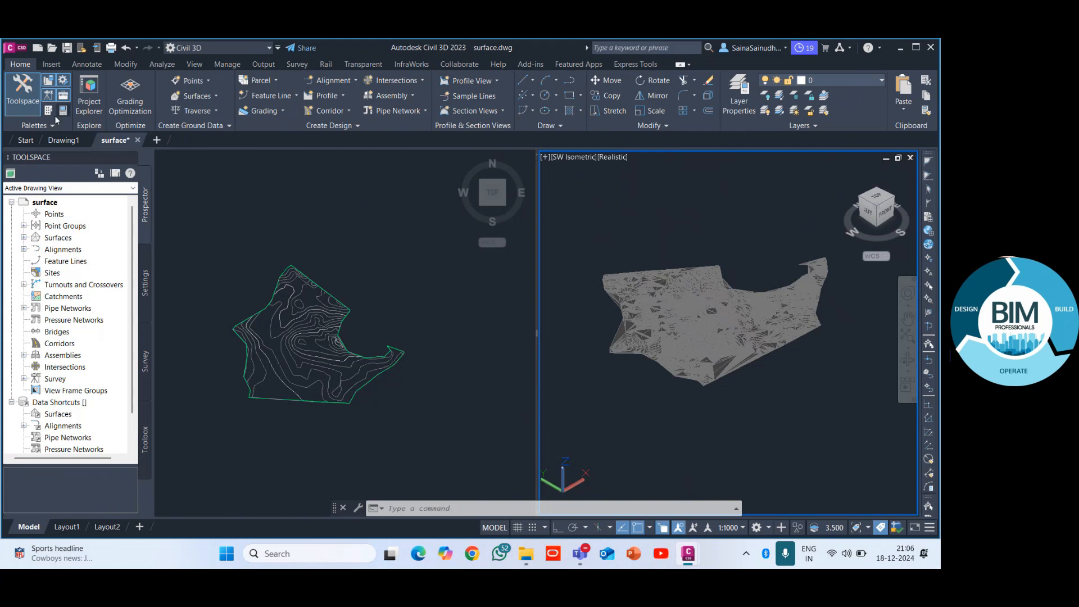
click(22, 101)
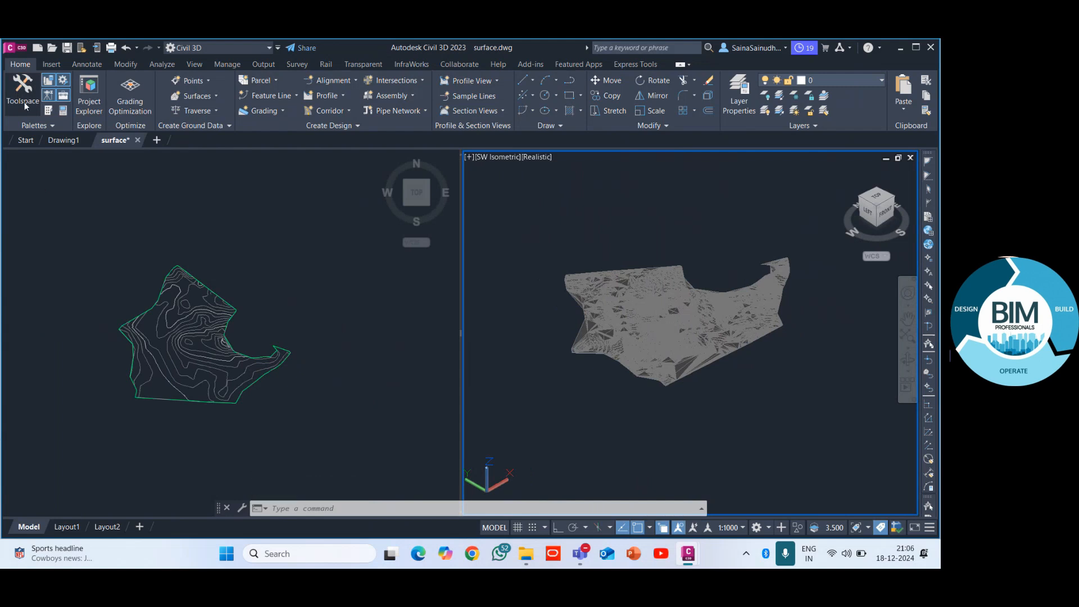
click(23, 93)
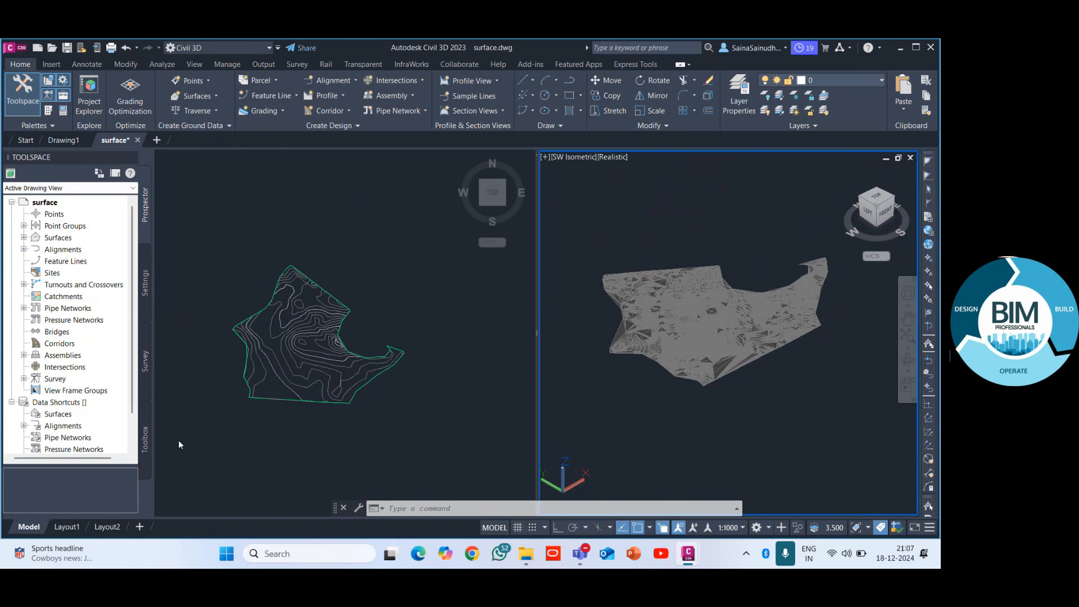
Step: Activate the top-view viewport and inspect the contour surface's name, style, layer and elevation
scroll(284, 402, up, 3)
scroll(360, 308, down, 2)
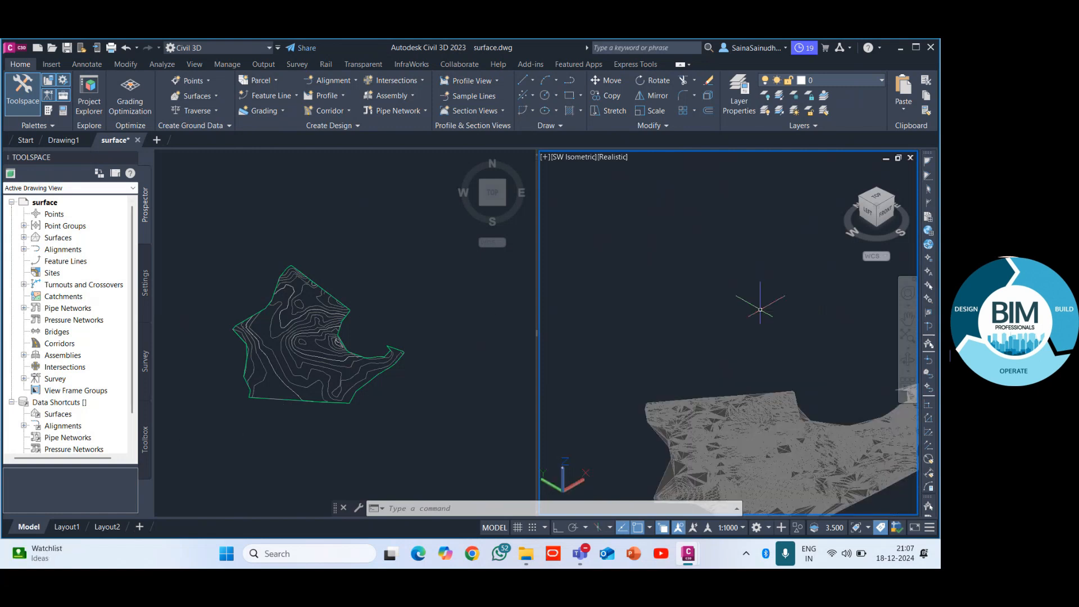
scroll(779, 305, down, 2)
click(270, 345)
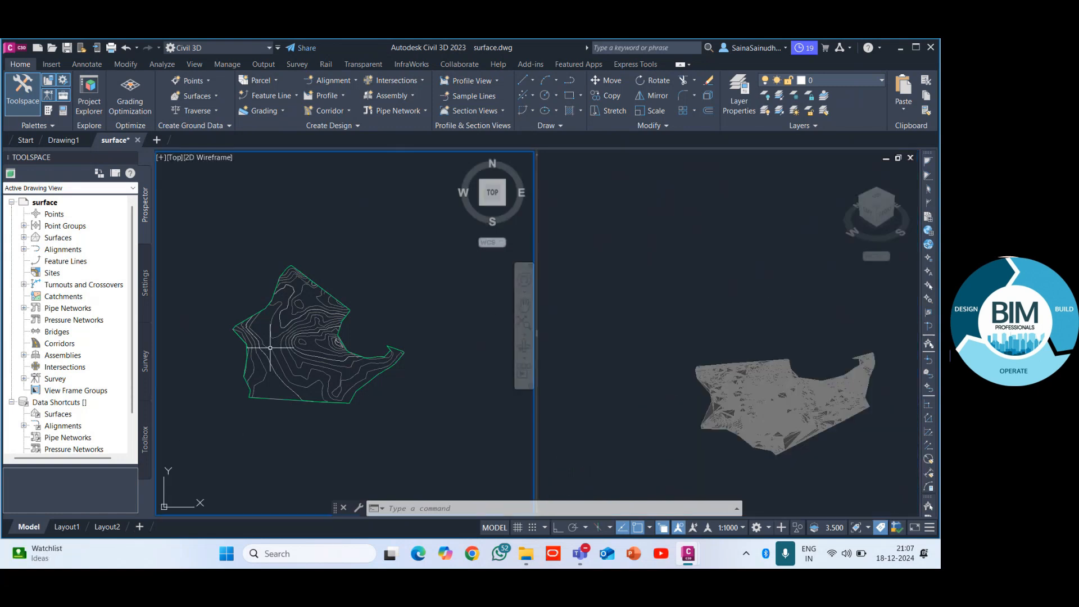
mouse_move(271, 349)
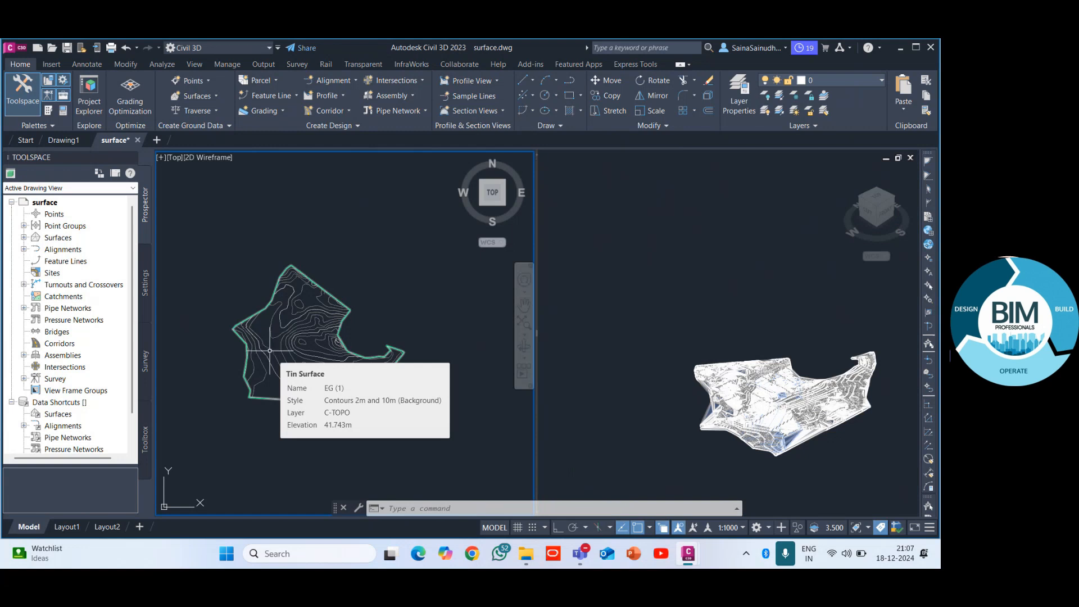
scroll(298, 362, up, 2)
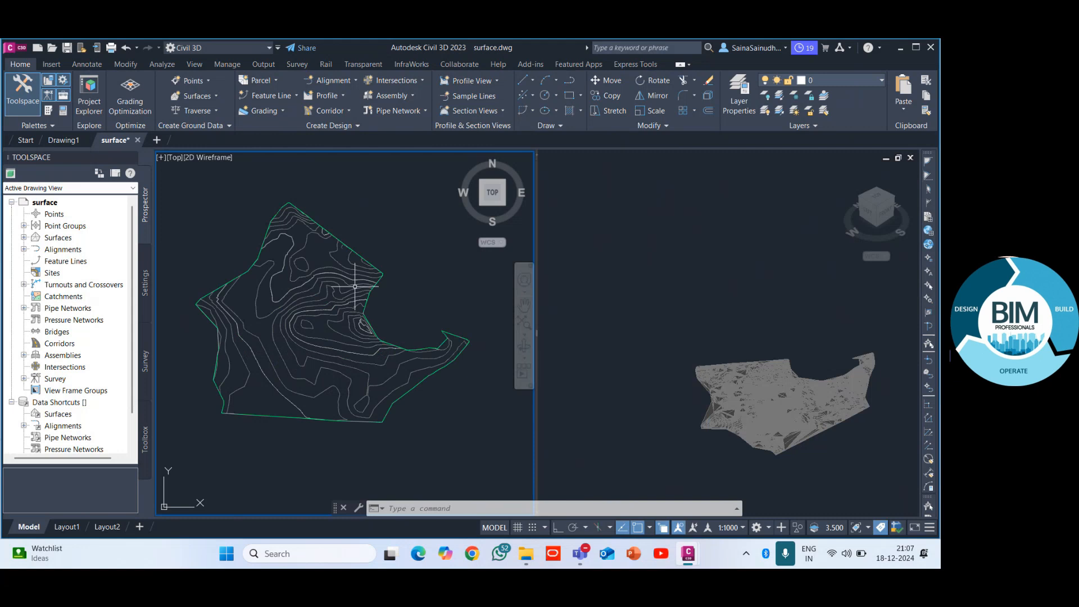
mouse_move(313, 298)
Step: Open the Inquiry Tool and place its palette over the top-view viewport
click(163, 64)
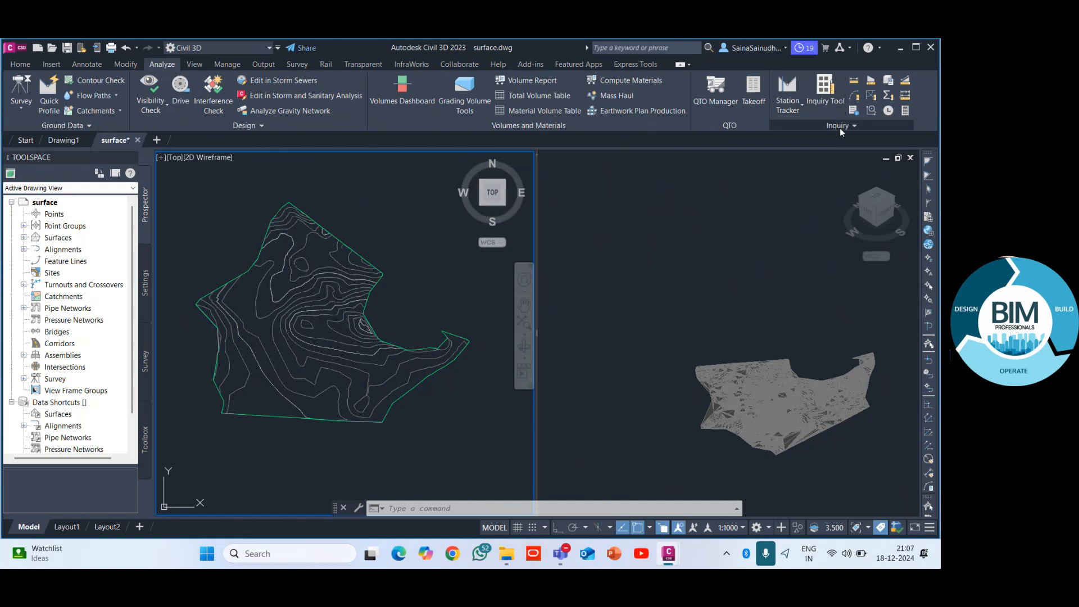
click(824, 100)
drag(6, 111, 237, 242)
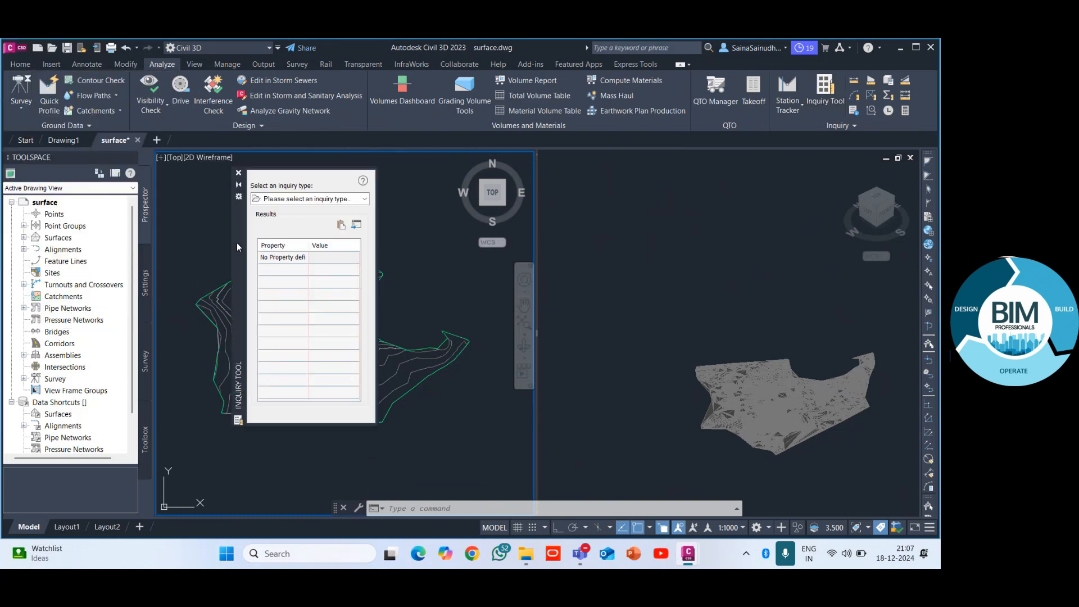
Step: Browse the available inquiry types, expanding the Surface group, and widen the Inquiry Tool palette to fit their full names
click(328, 200)
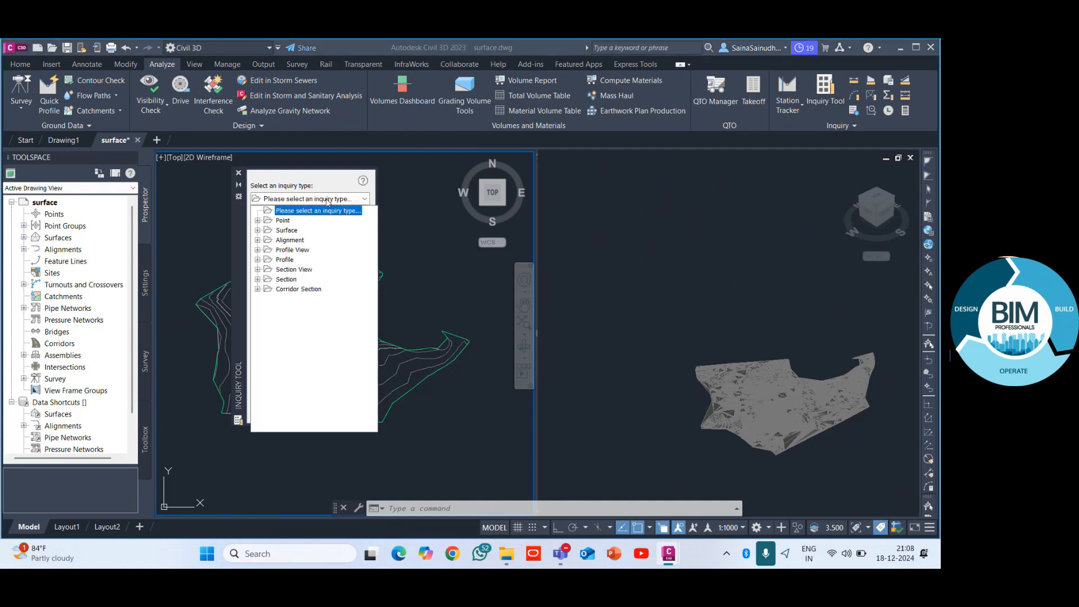
click(288, 221)
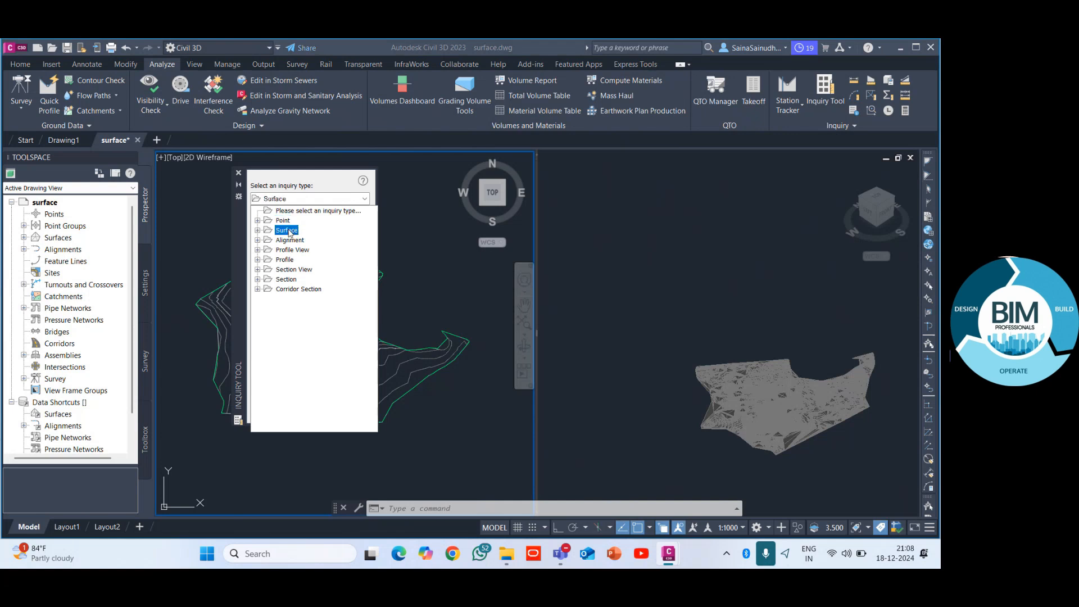
click(287, 230)
click(301, 240)
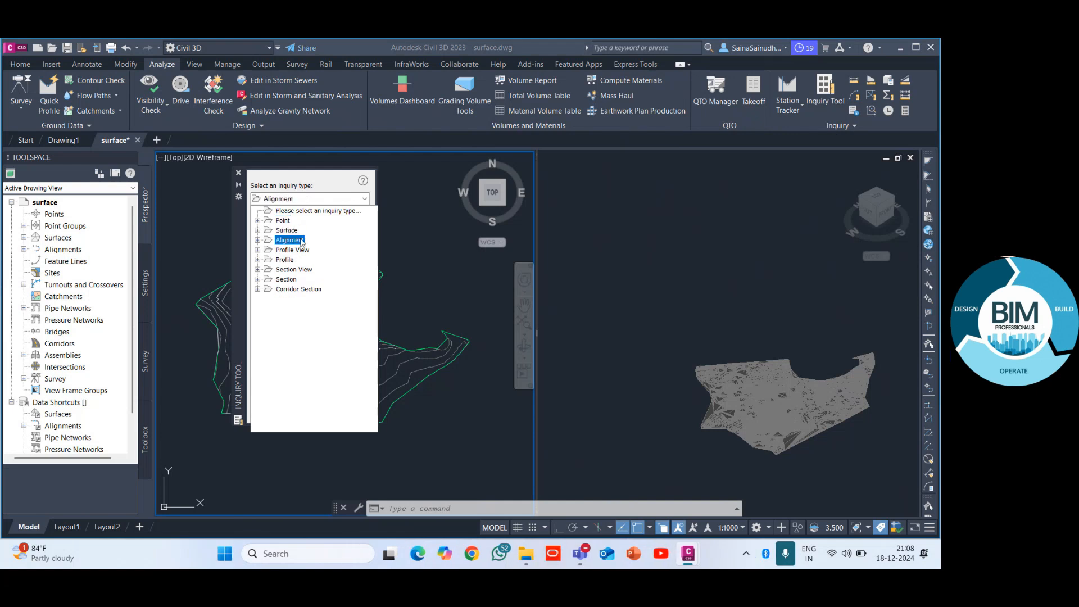
click(287, 230)
click(283, 220)
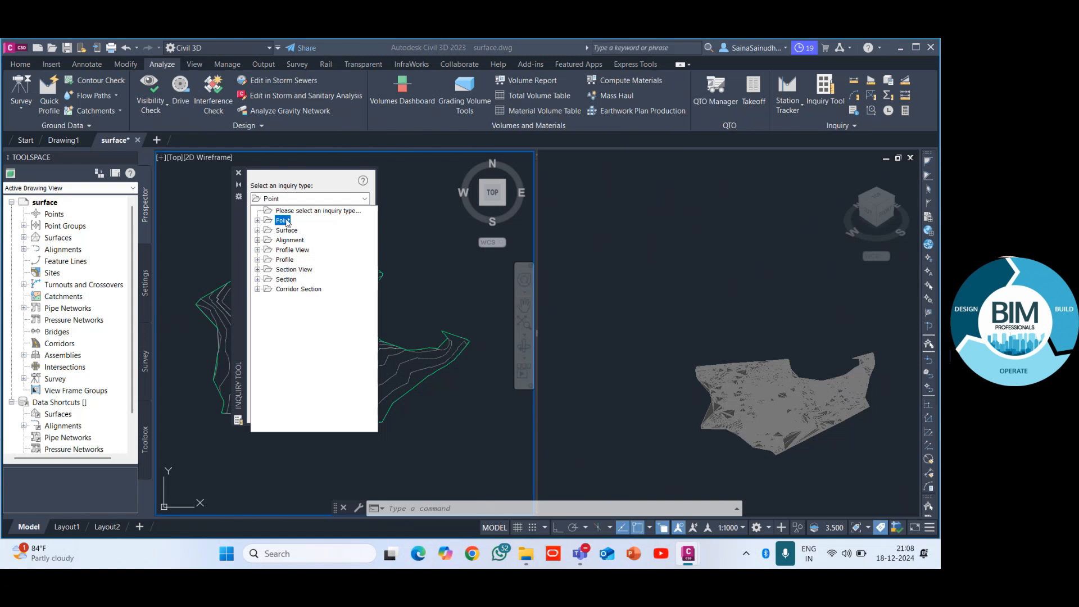
click(291, 231)
click(257, 231)
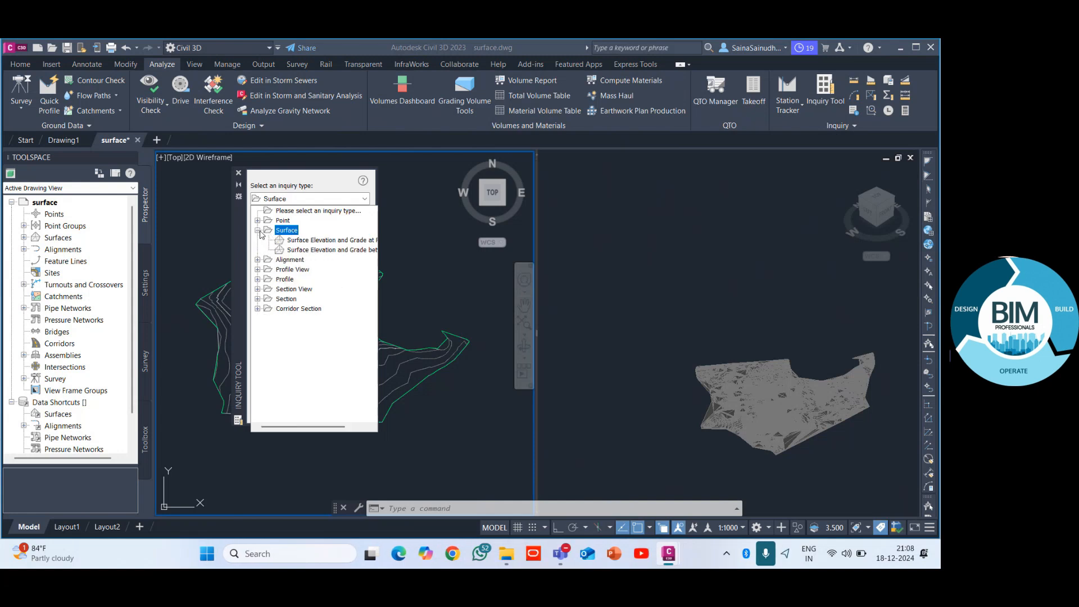
click(303, 242)
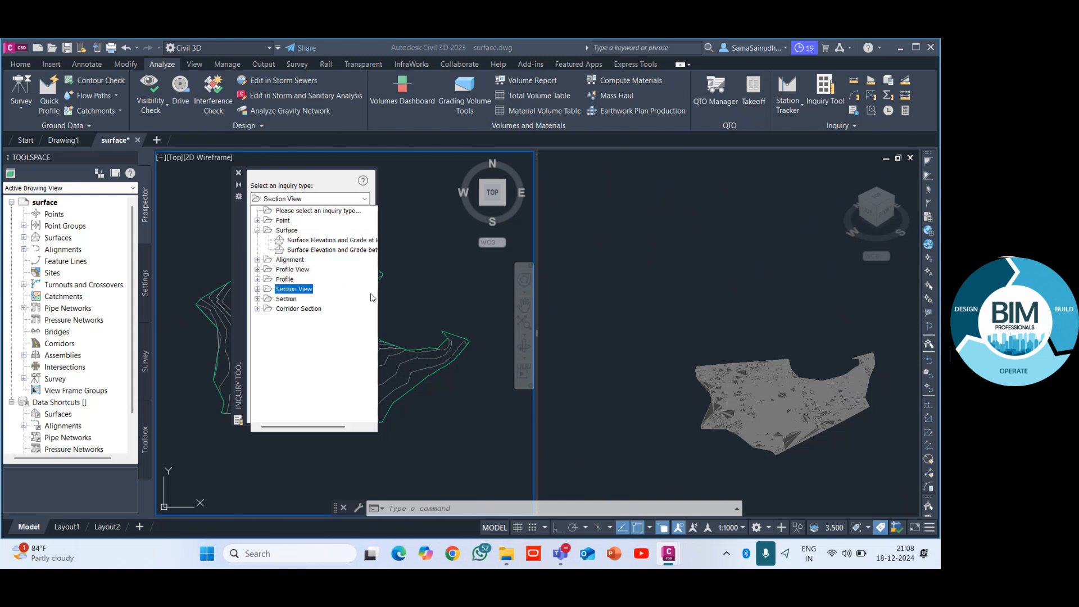
drag(378, 299, 437, 306)
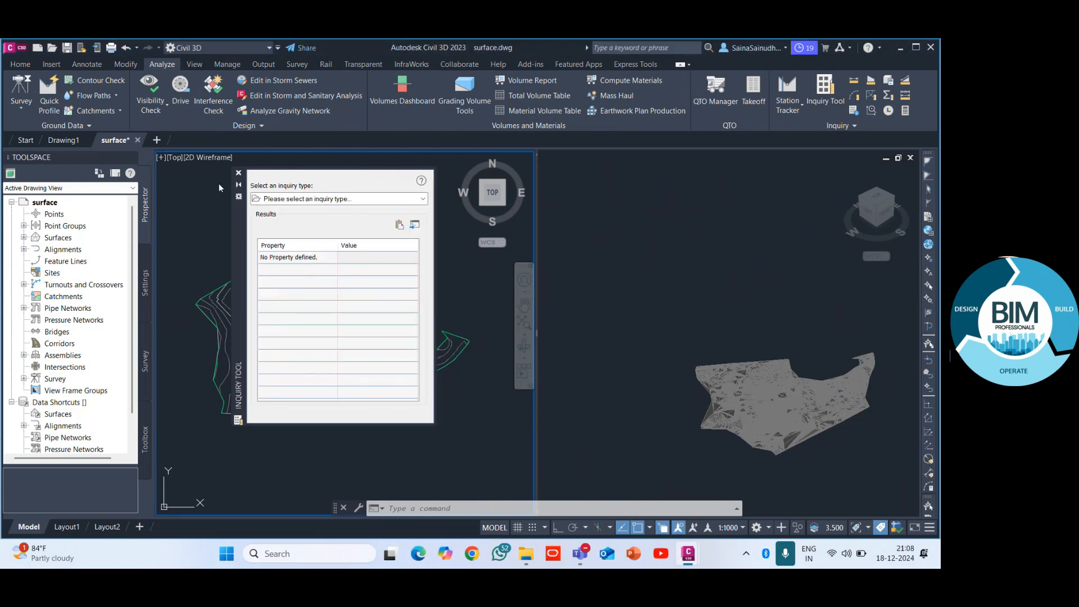
Step: Run the Surface Elevation and Grade at Point inquiry at one point among the contours and close the Inquiry Tool
click(297, 202)
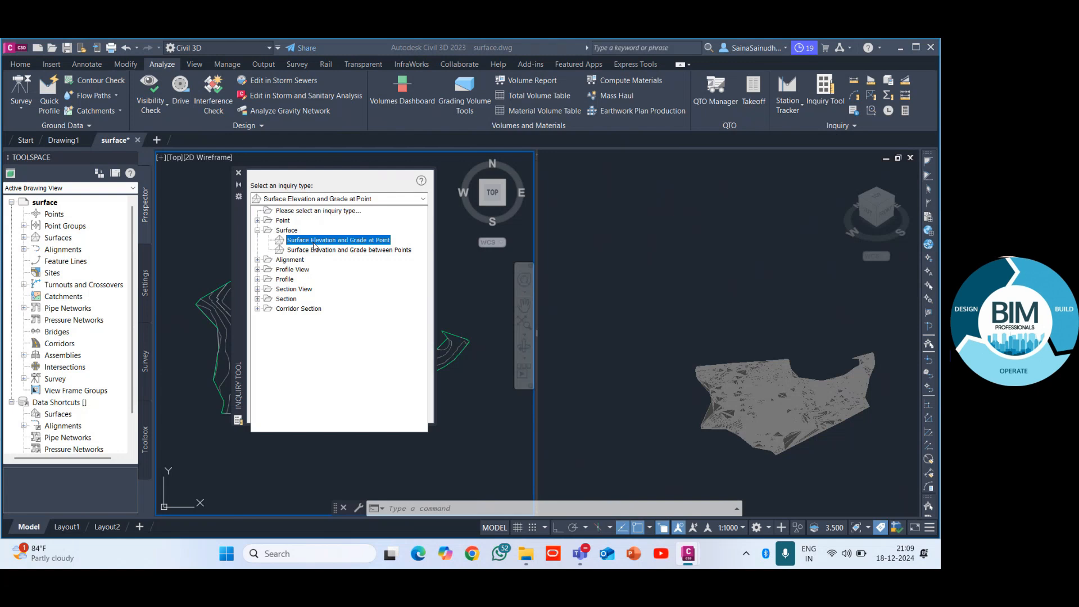
click(314, 240)
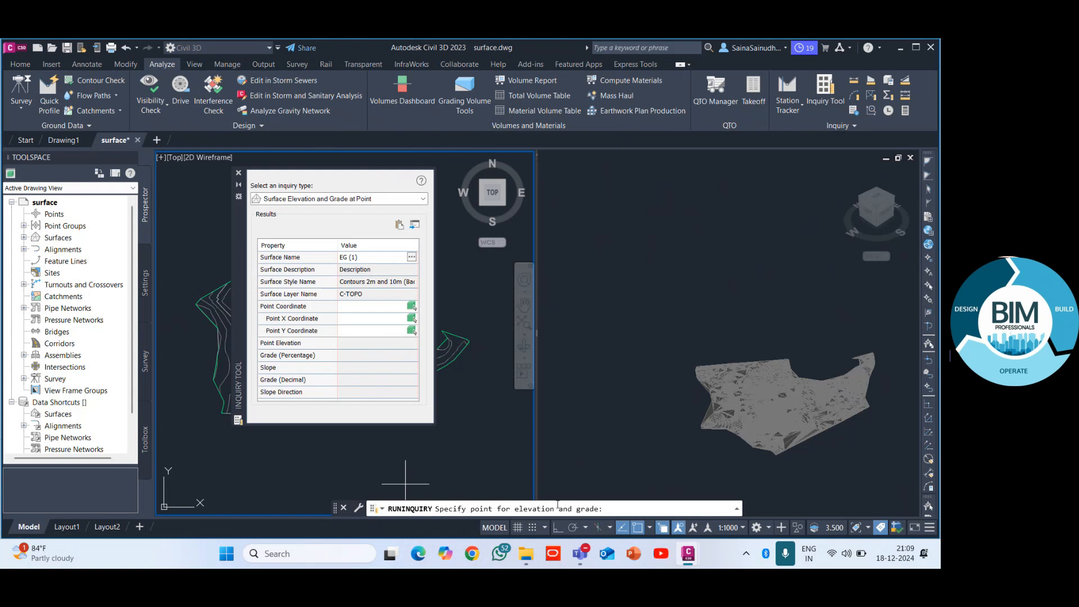
scroll(477, 395, up, 8)
click(463, 393)
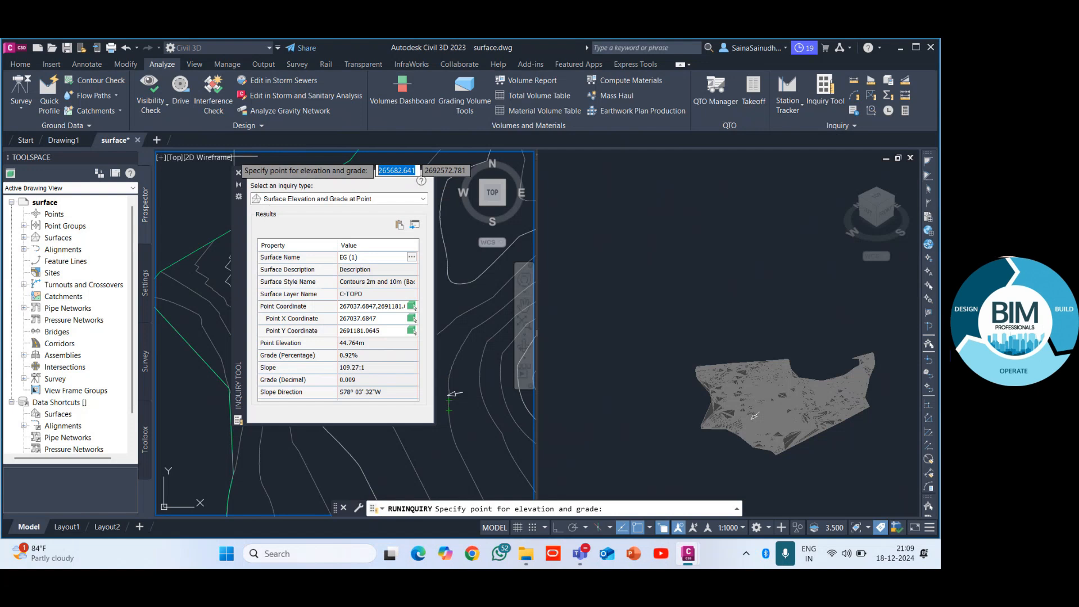
key(Escape)
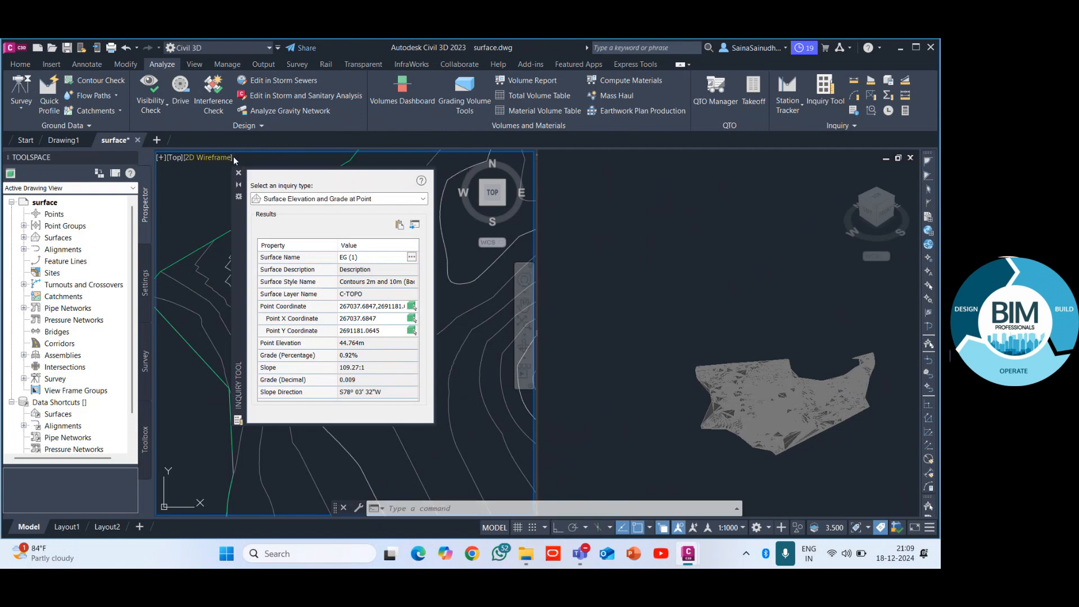
click(239, 173)
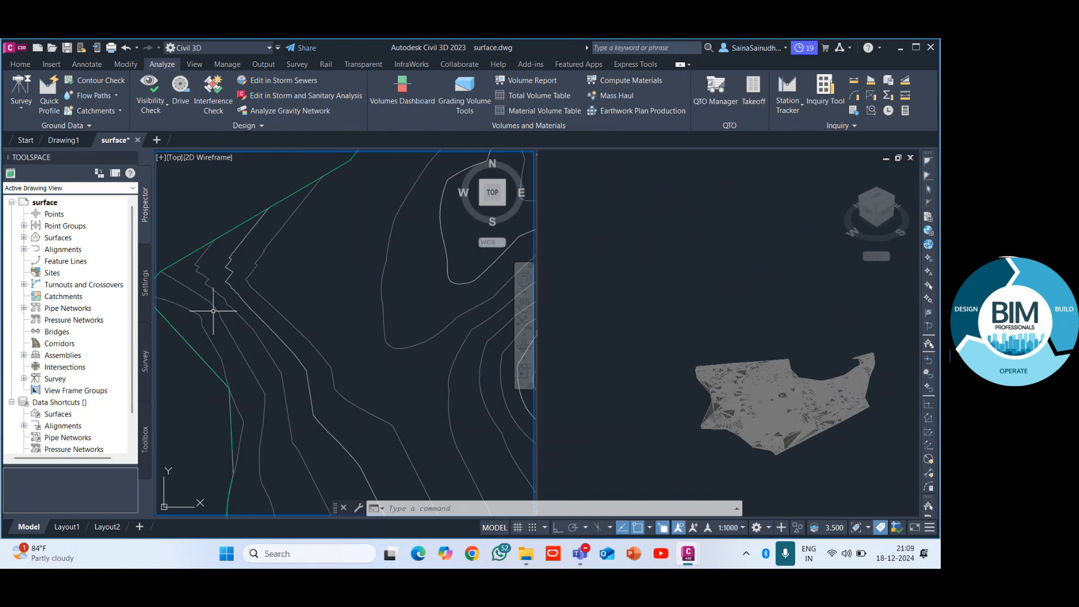
Step: Bring the whole contour surface into view, display the Transparent commands and cancel the running elevation and grade inquiry
scroll(215, 317, down, 3)
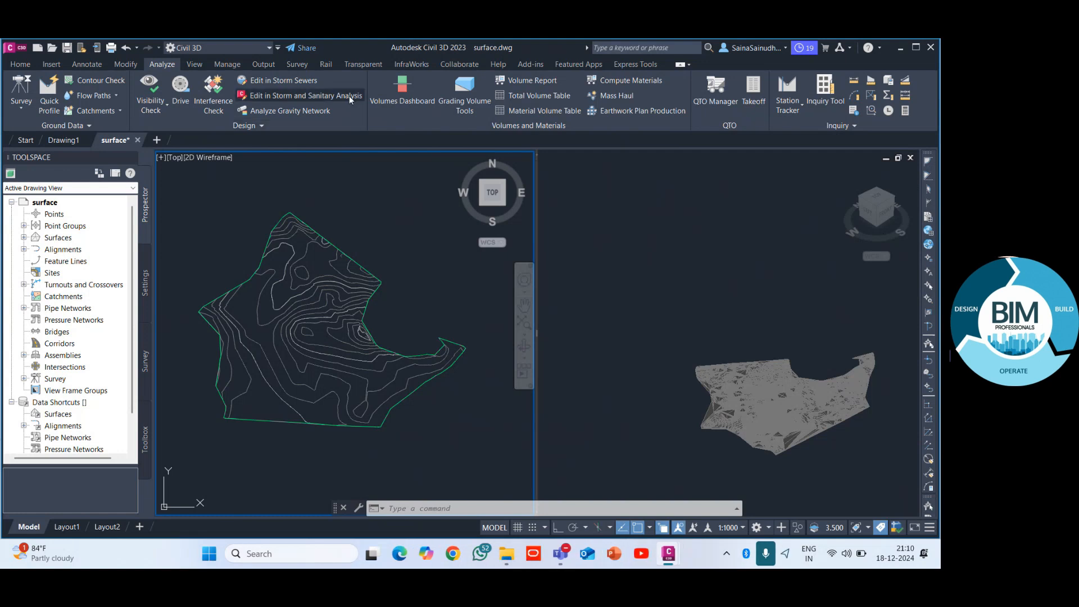
click(365, 64)
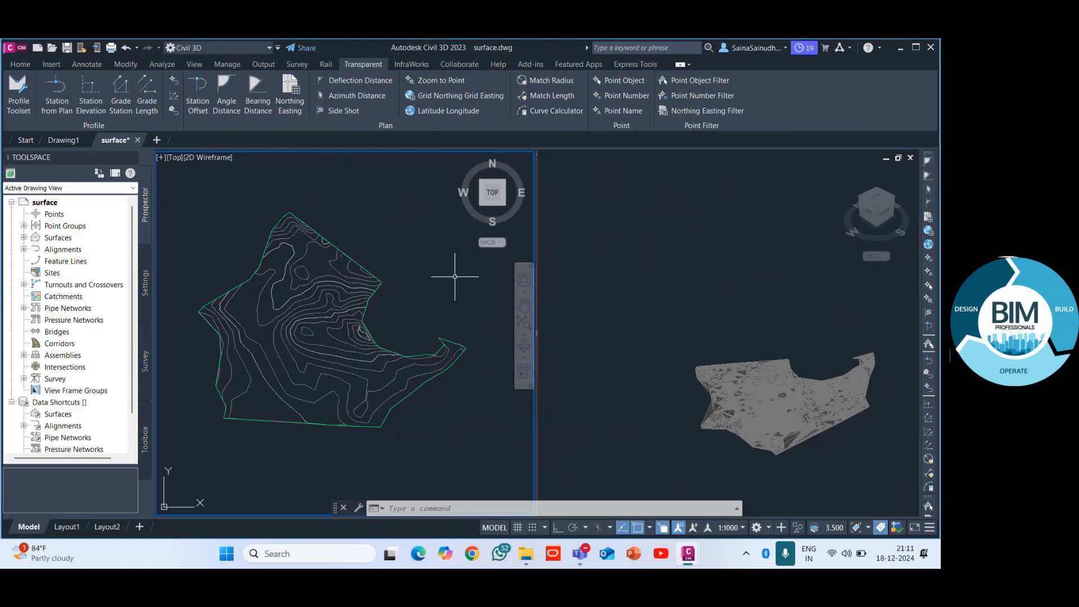
key(Escape)
key(Escape)
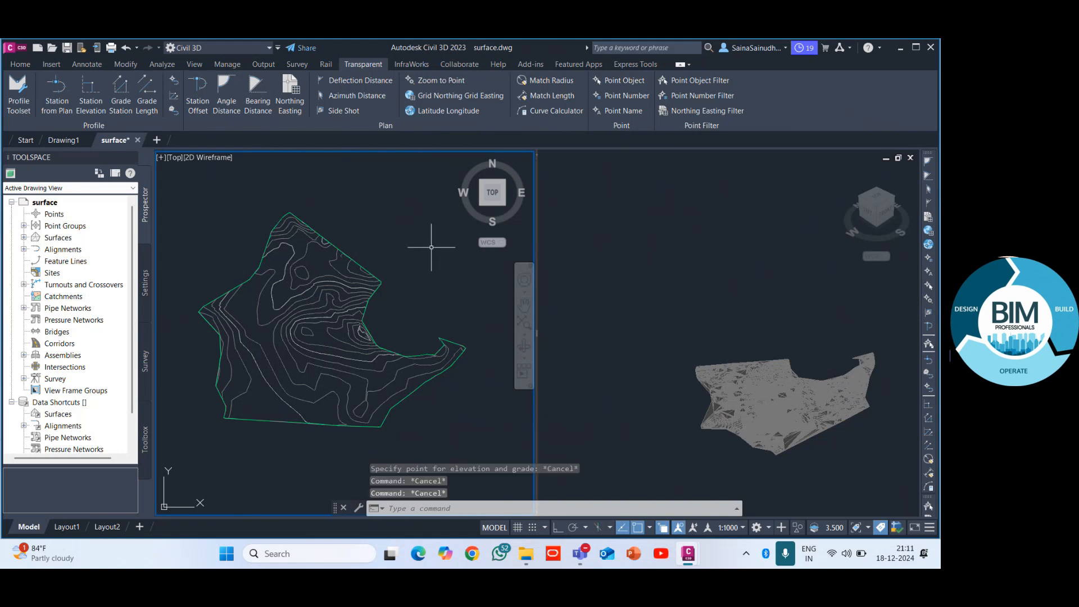
Step: Start a line in the top-view viewport with its first point in the empty area east of the contour surface
scroll(281, 331, down, 4)
scroll(450, 307, up, 3)
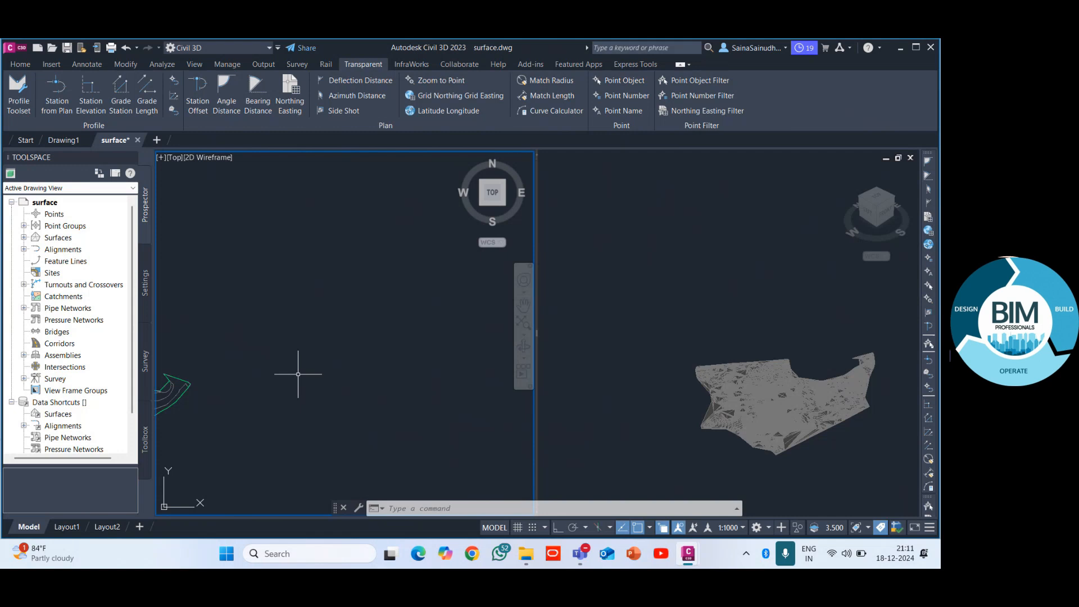
text(l)
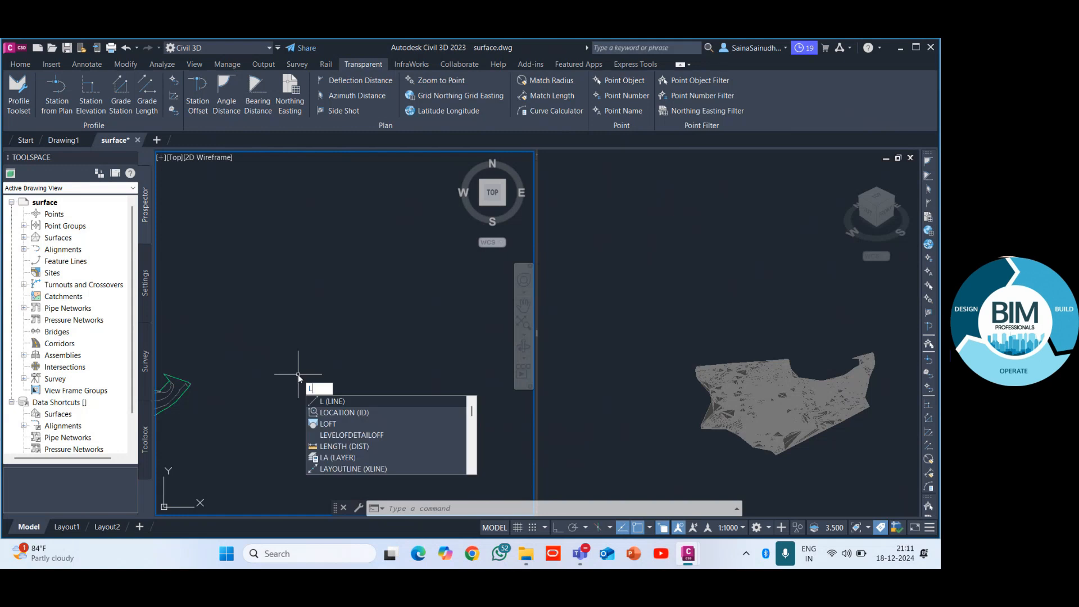
click(339, 401)
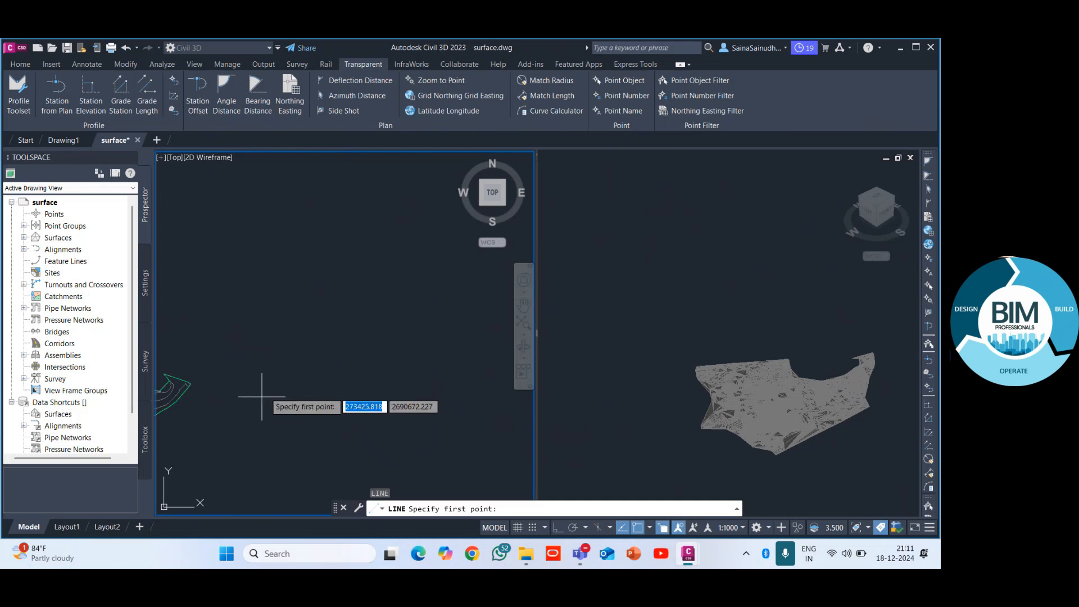
click(308, 377)
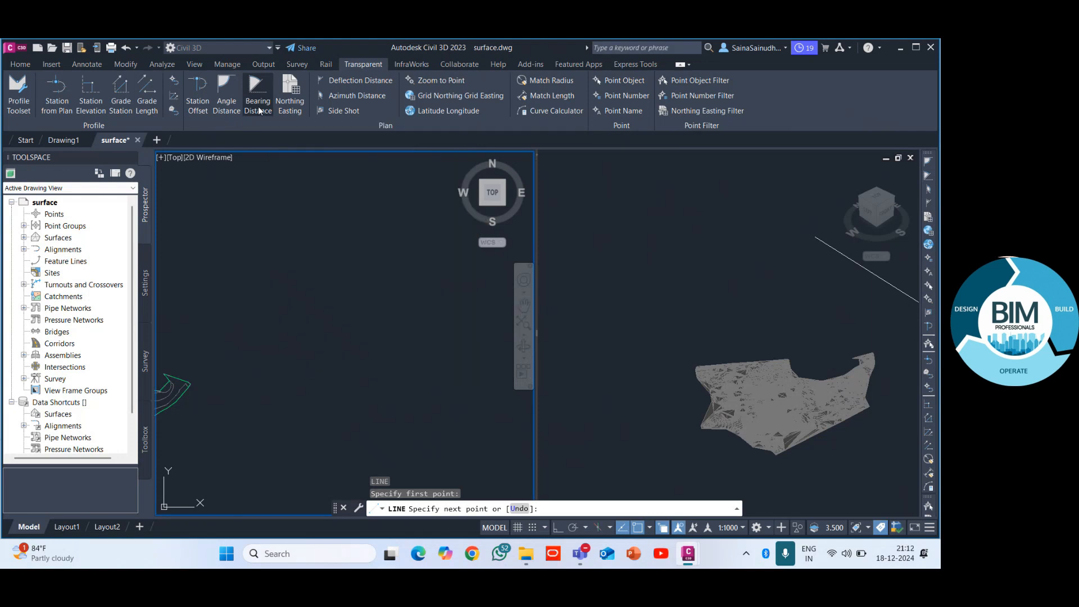
Step: Direct the line with the Bearing Distance transparent command into the NW quadrant at a bearing of about N40°W
click(258, 106)
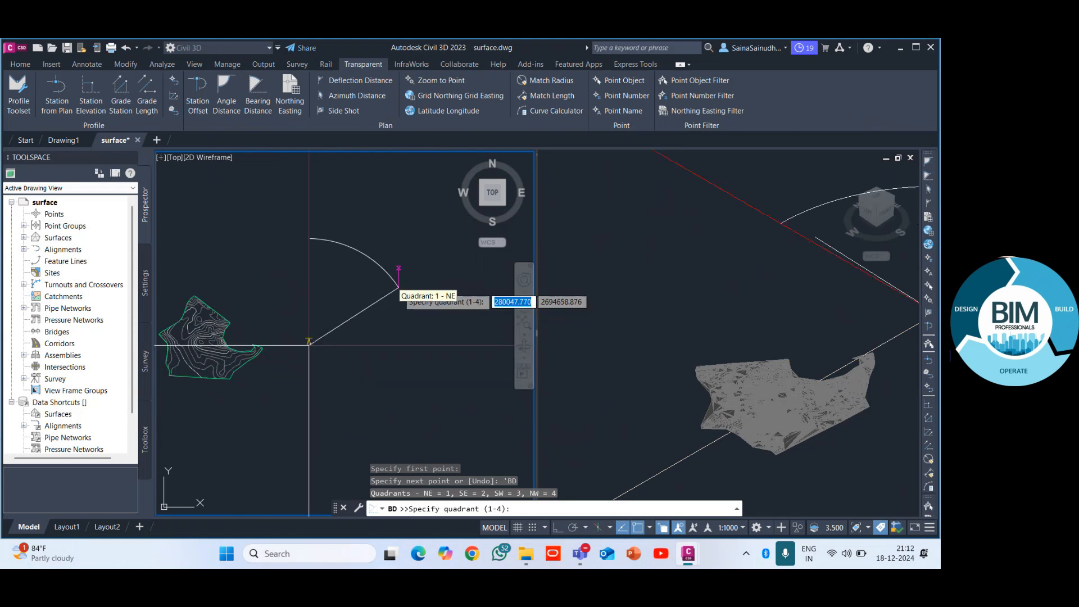
scroll(398, 288, down, 3)
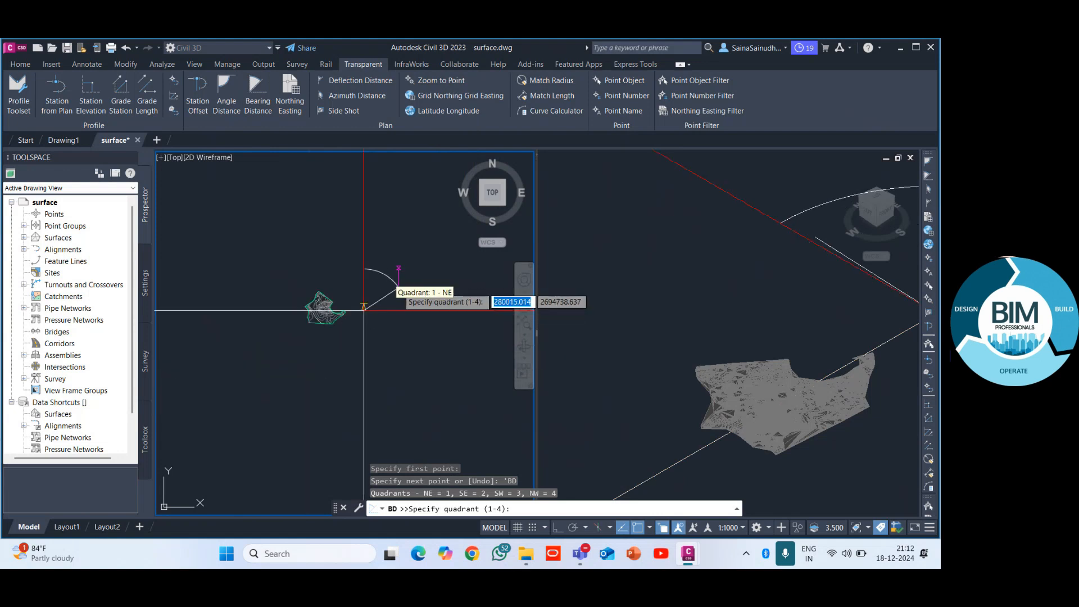
scroll(380, 290, up, 3)
scroll(384, 304, up, 4)
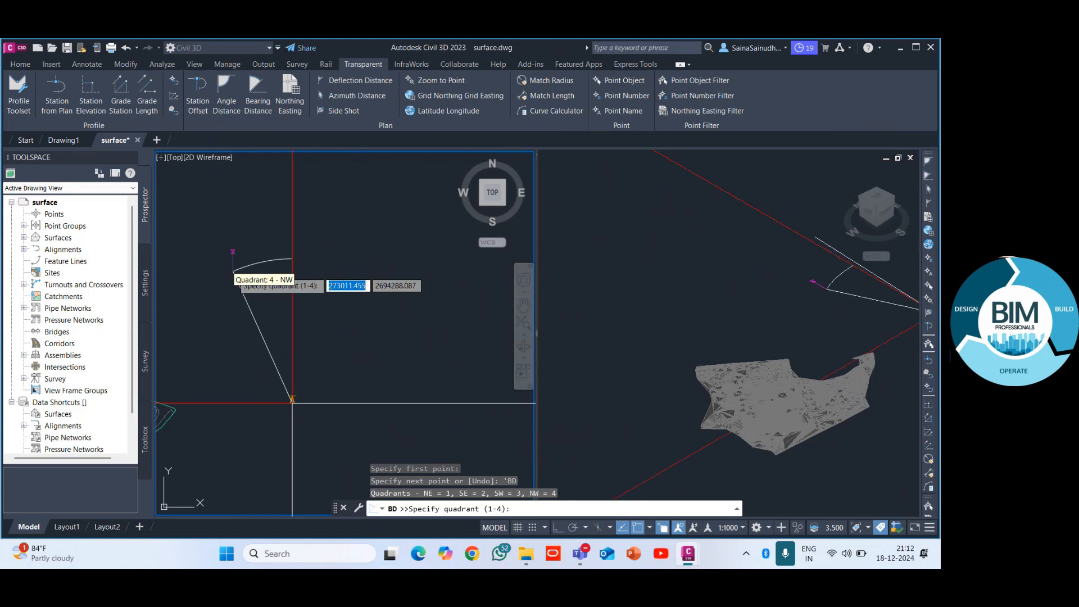
click(232, 271)
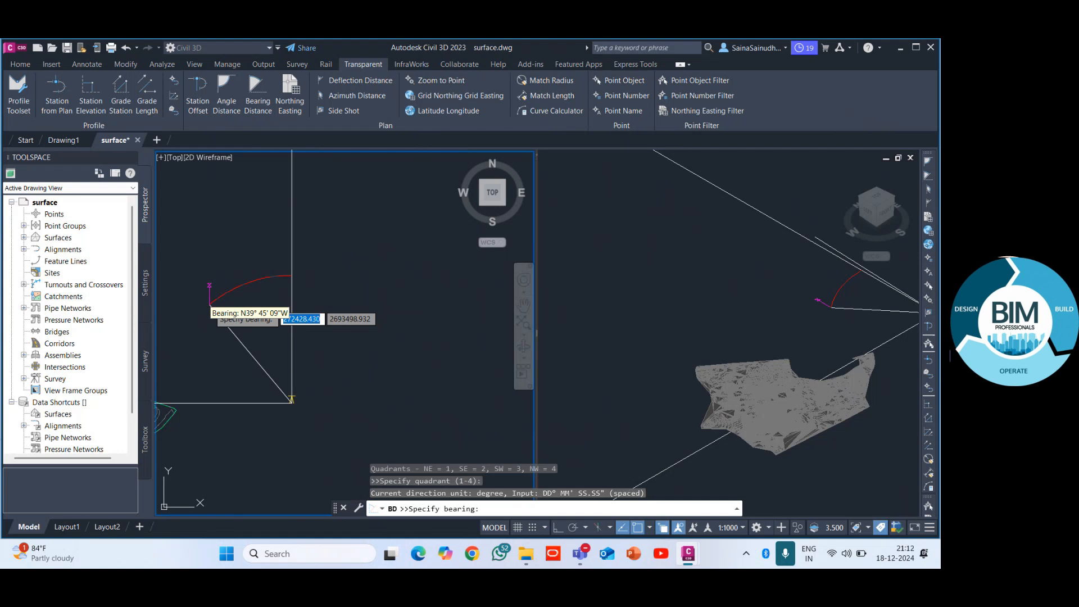
click(209, 305)
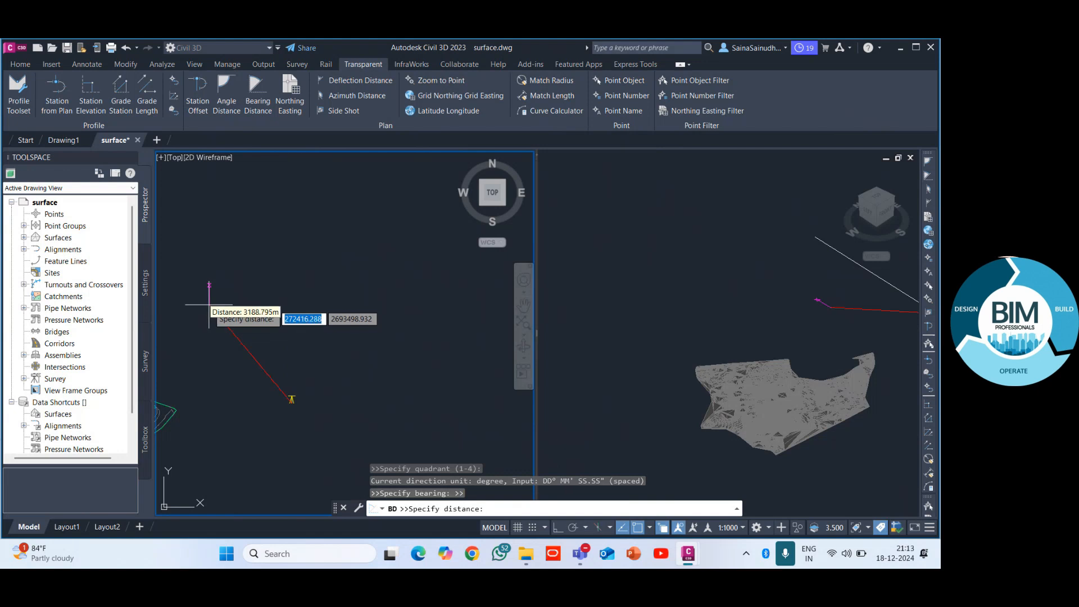
Step: Set the bearing line's distance to 1000 m and finish the line after this single segment
text(1000)
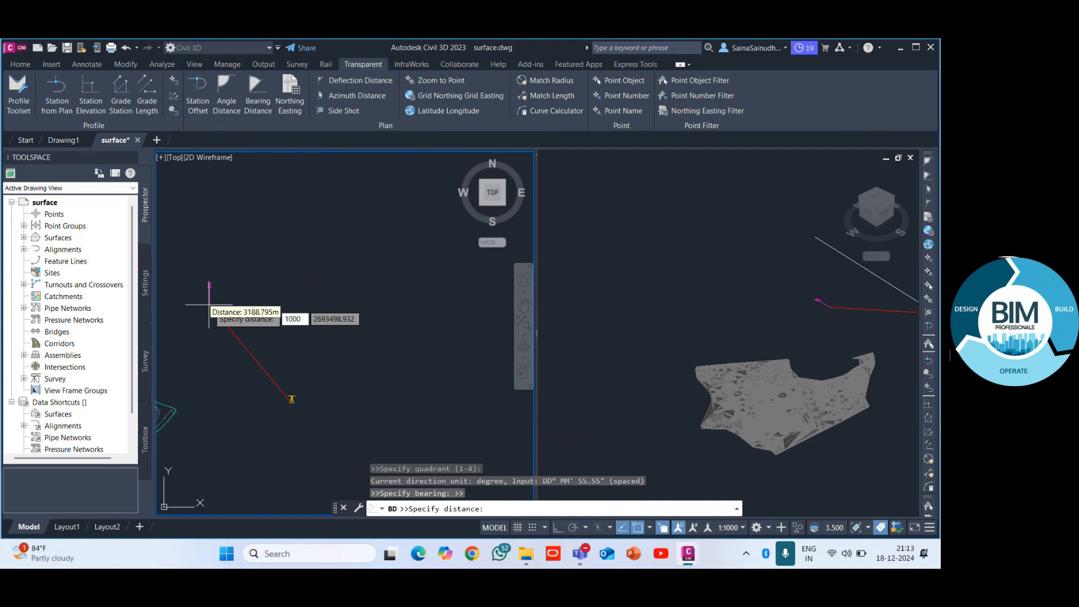
key(Return)
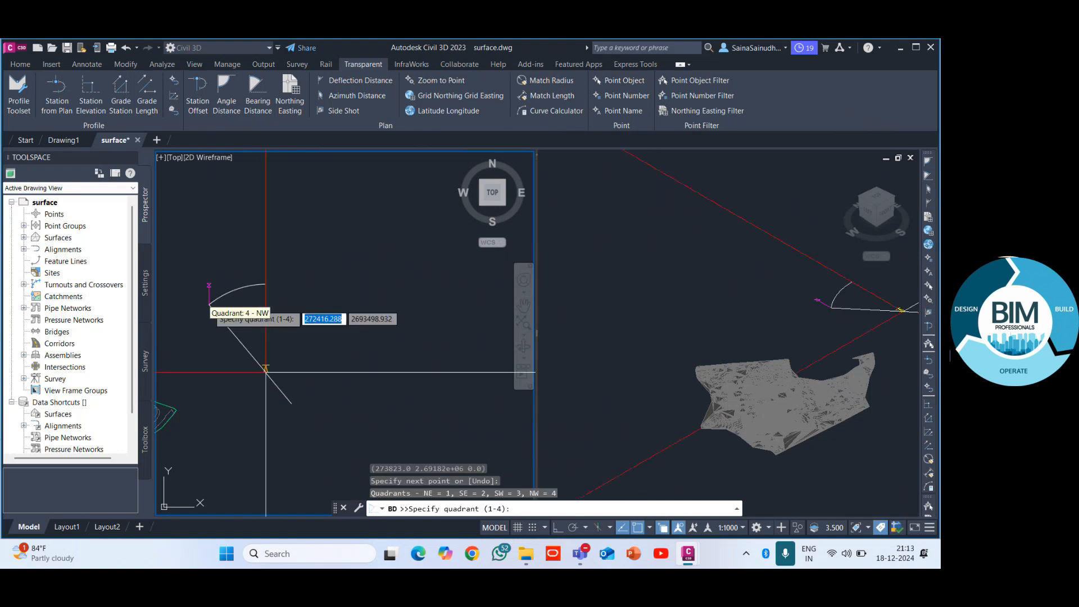
key(Escape)
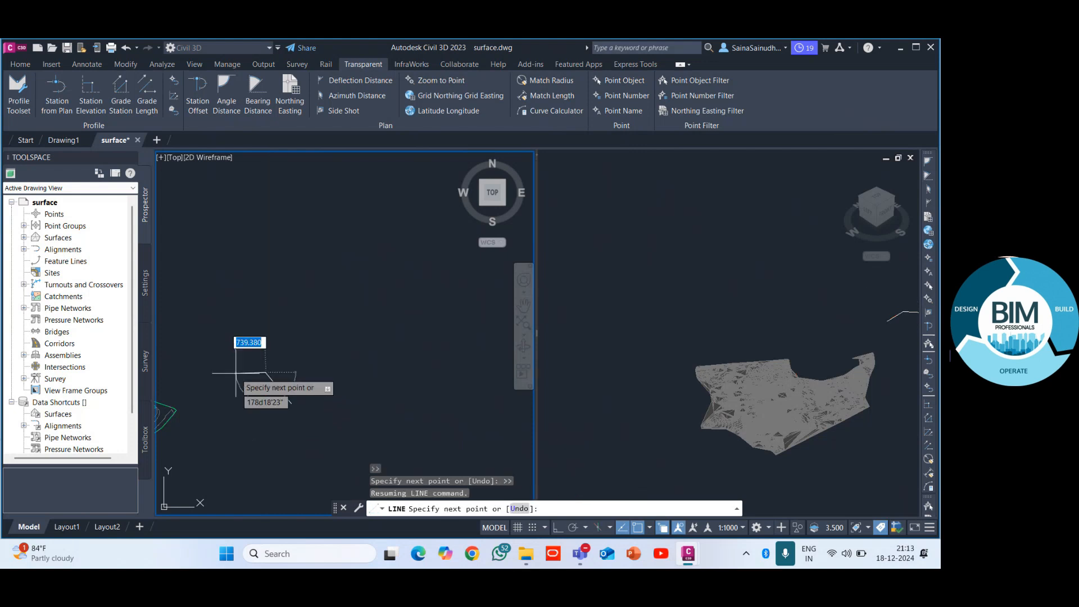
key(Escape)
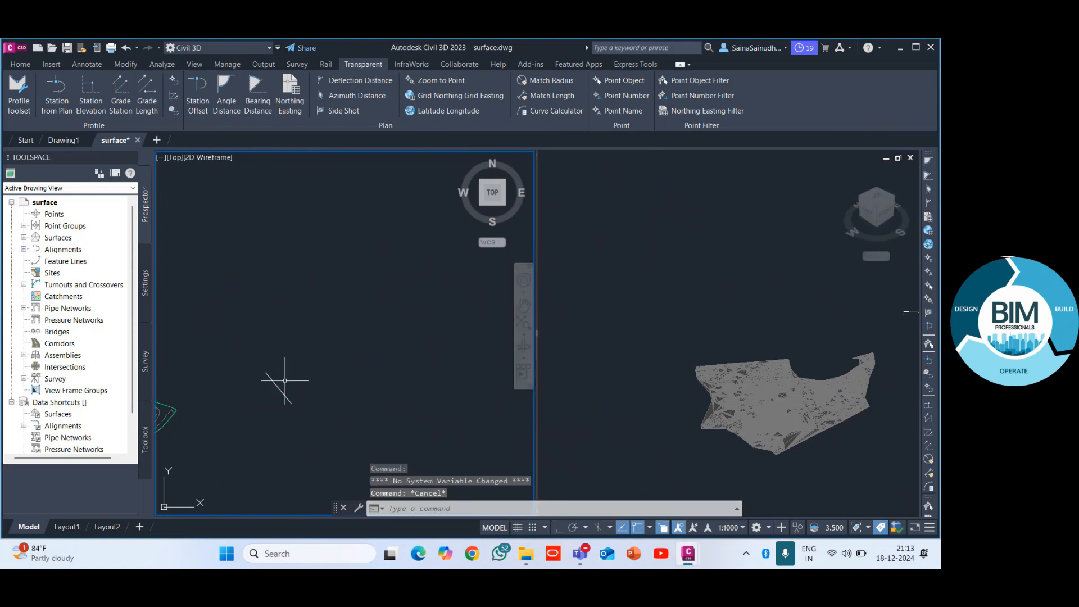
Step: Select the new bearing line to examine it, clear the selection and return to the Home tools
scroll(277, 393, up, 4)
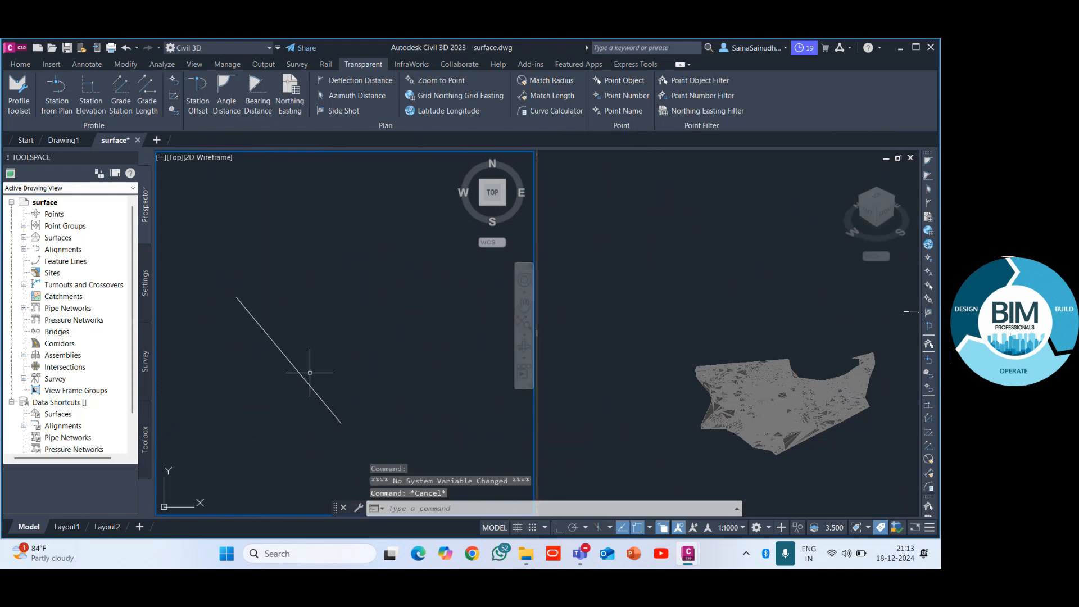
click(306, 379)
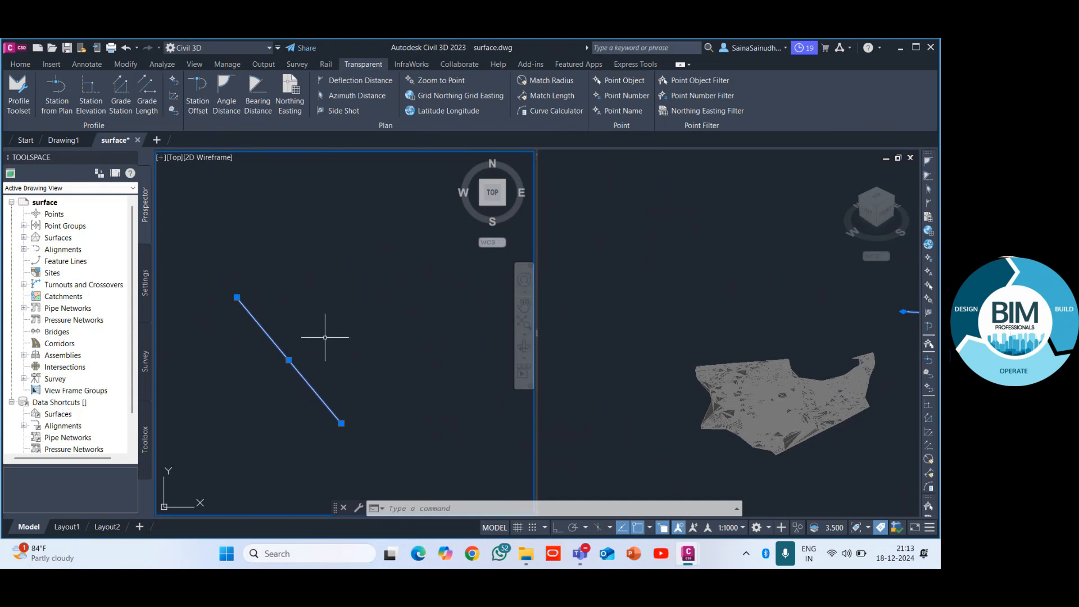
key(Escape)
key(Escape)
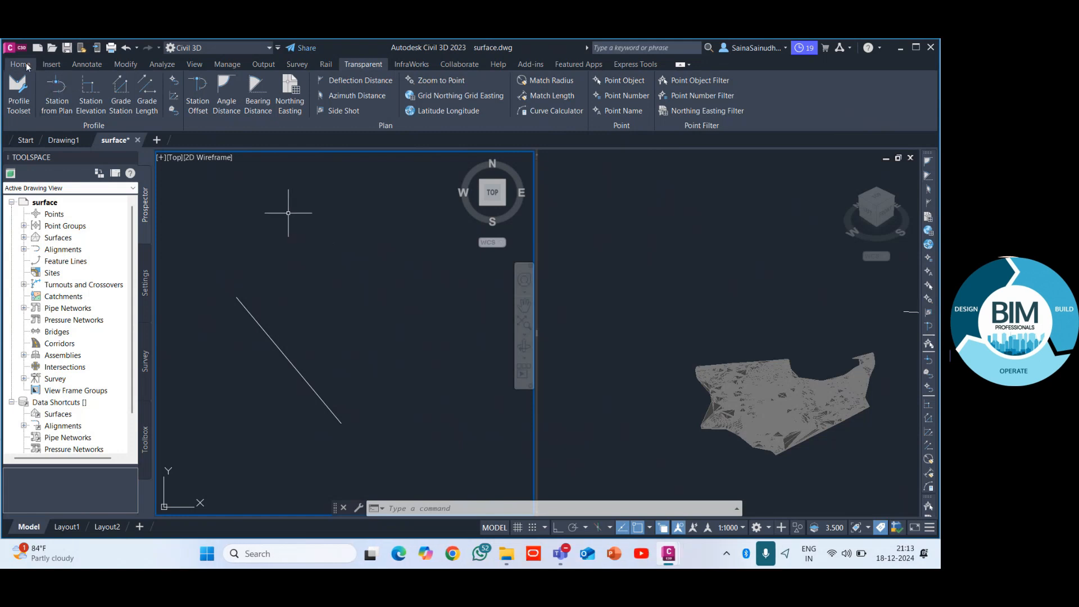
click(27, 66)
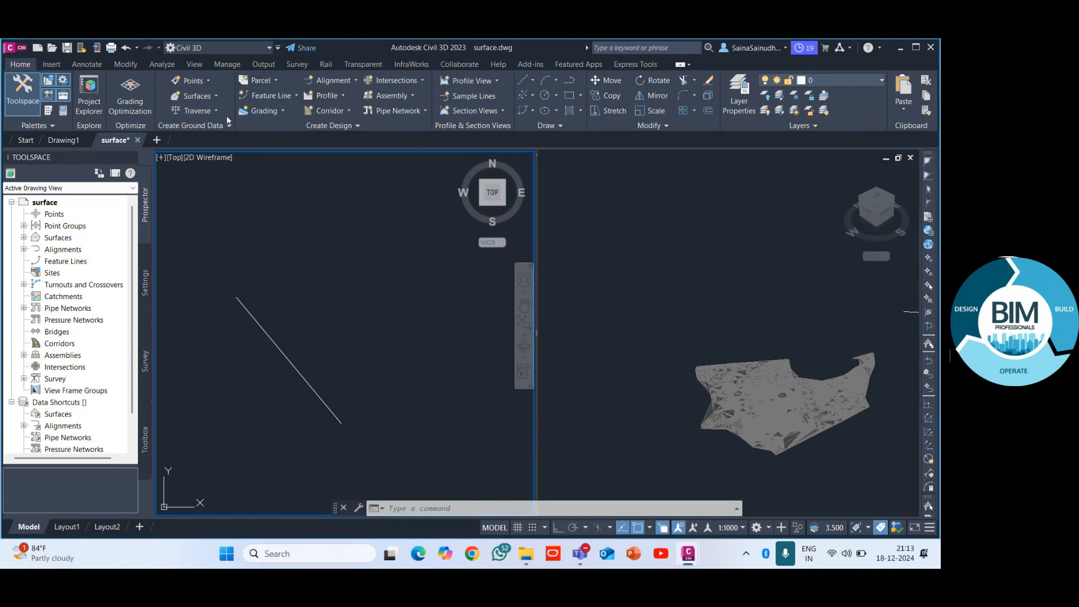